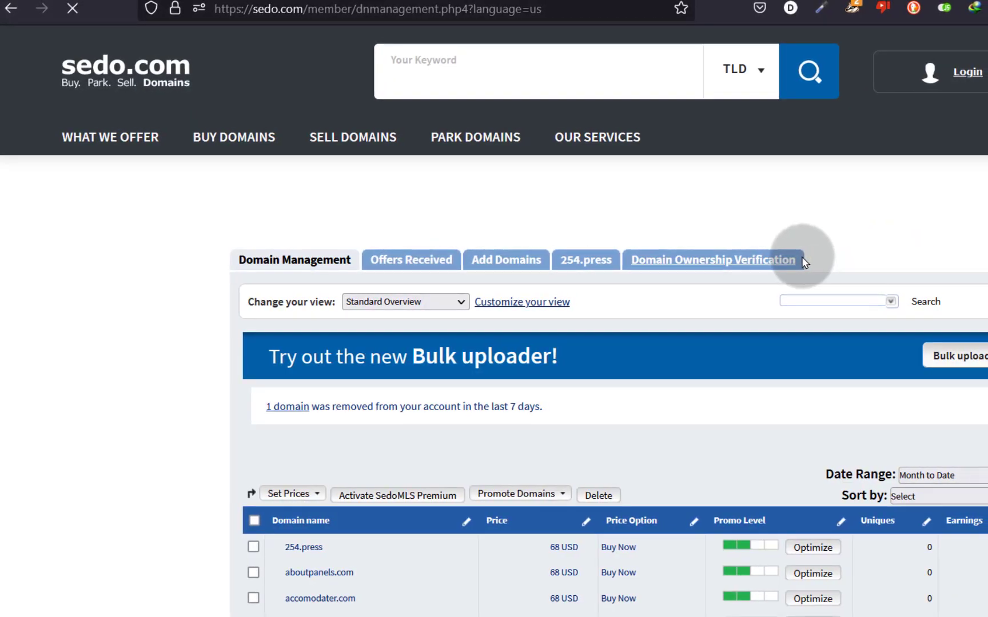
Scroll down Sedo's domain management list to reach aboutpanels.com.
scroll(543, 464, down, 3)
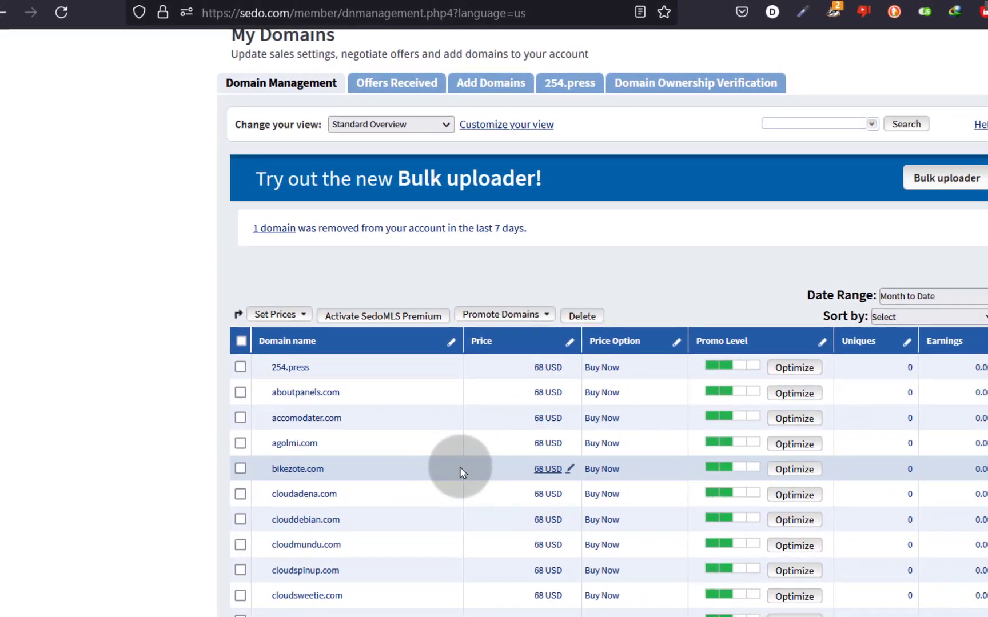
Open aboutpanels.com's details in Sedo and preview its for-sale offer page.
click(305, 394)
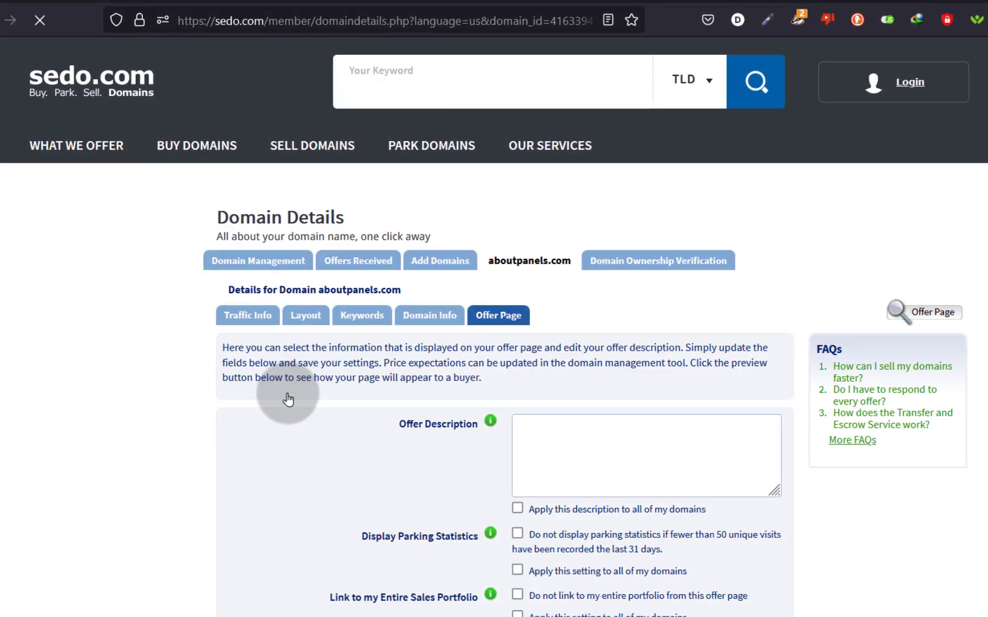
scroll(542, 345, down, 5)
scroll(541, 344, up, 4)
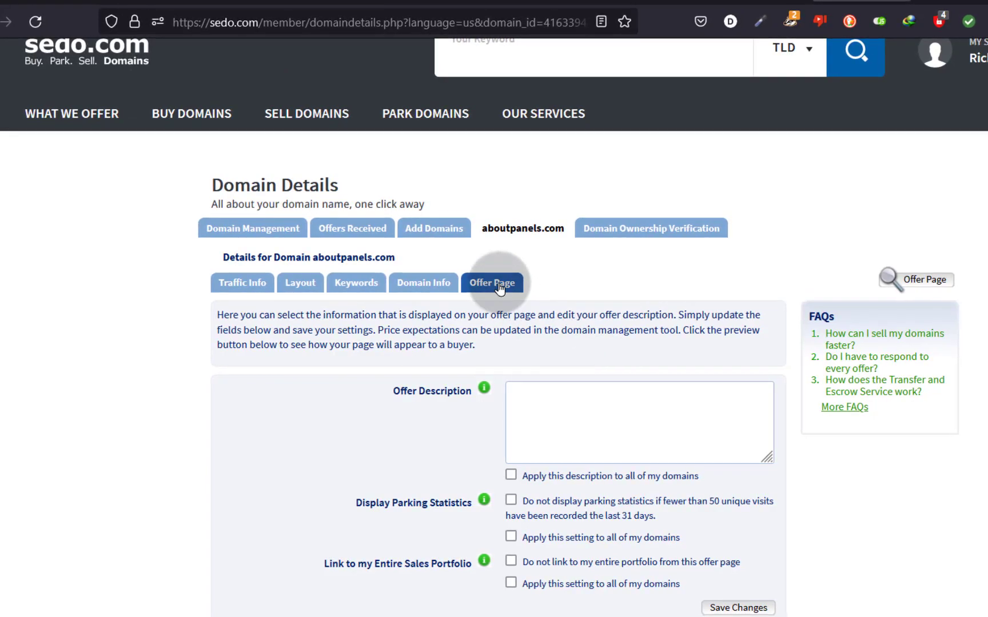
click(914, 282)
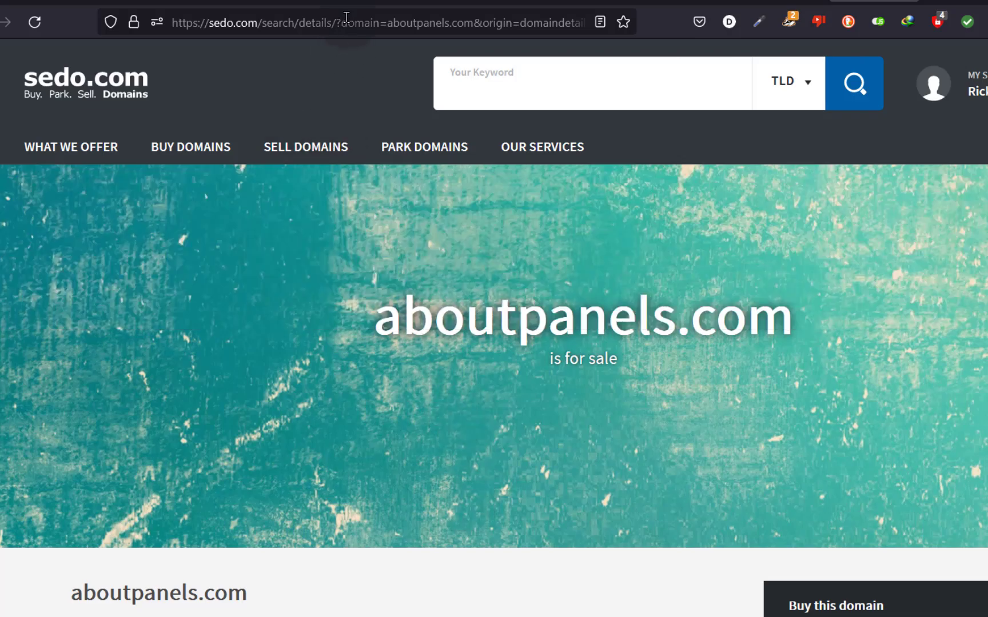
Copy the offer page's web address up to aboutpanels.com.
click(427, 20)
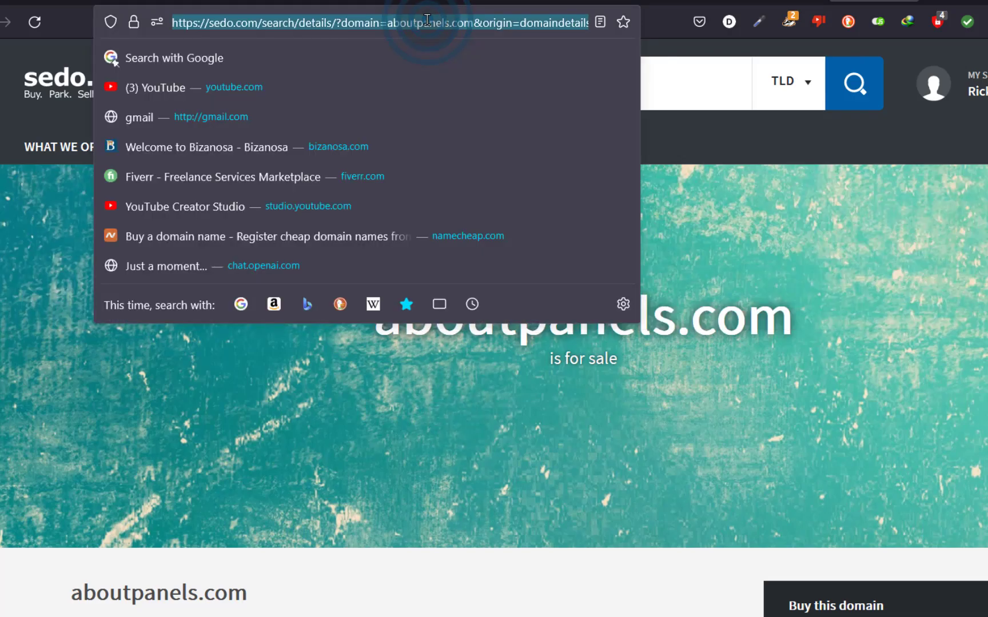
click(397, 22)
click(472, 22)
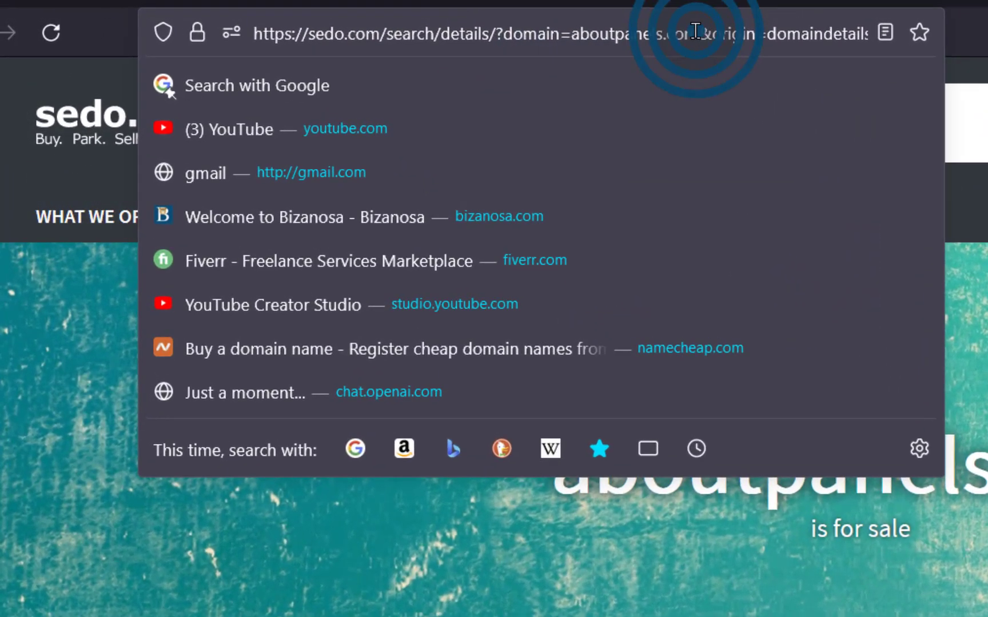
drag(695, 32, 254, 33)
right_click(350, 34)
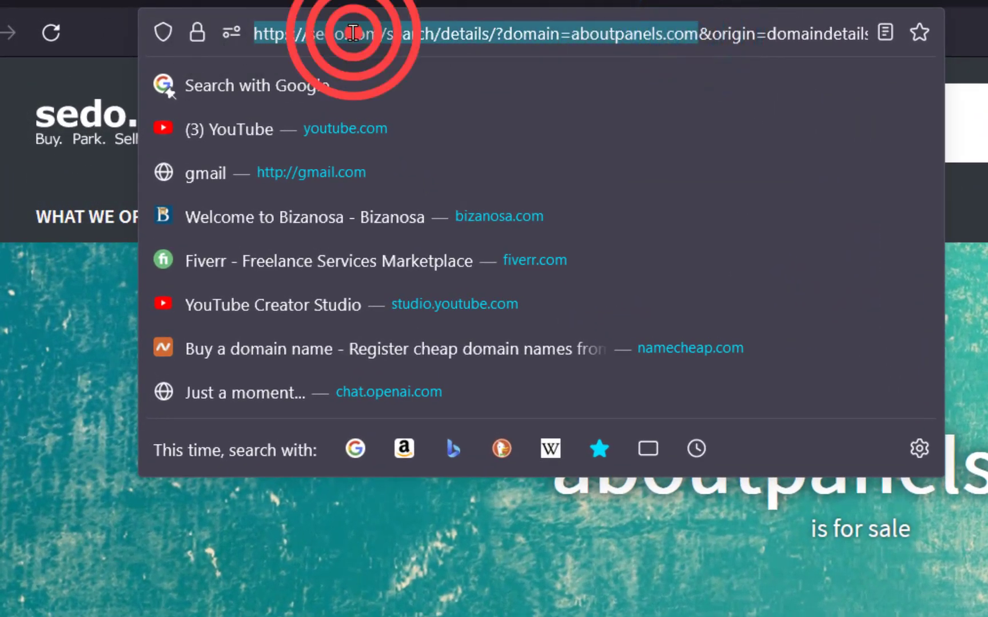
click(401, 173)
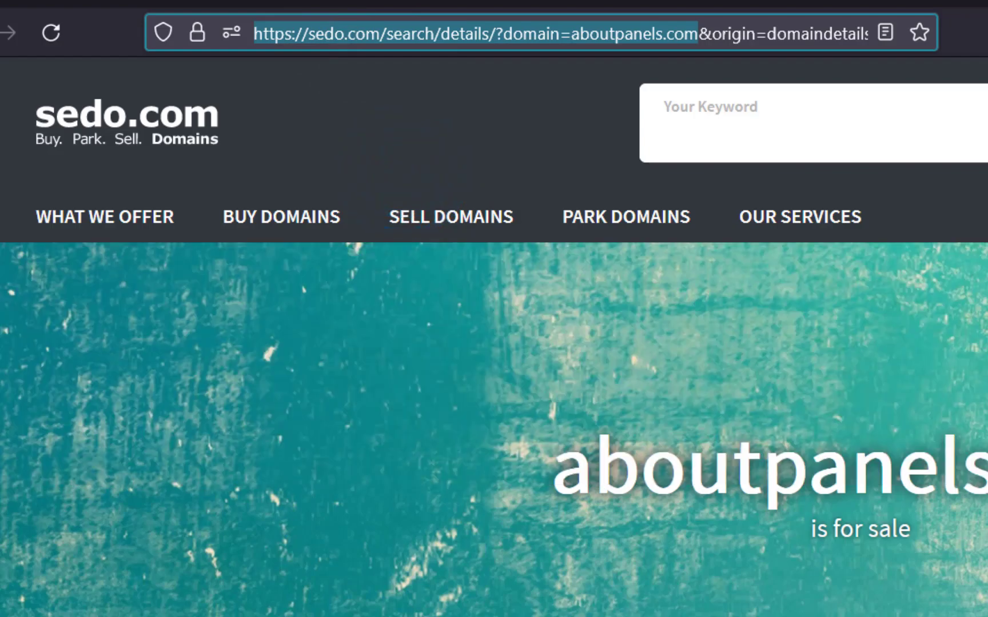
triple_click(541, 477)
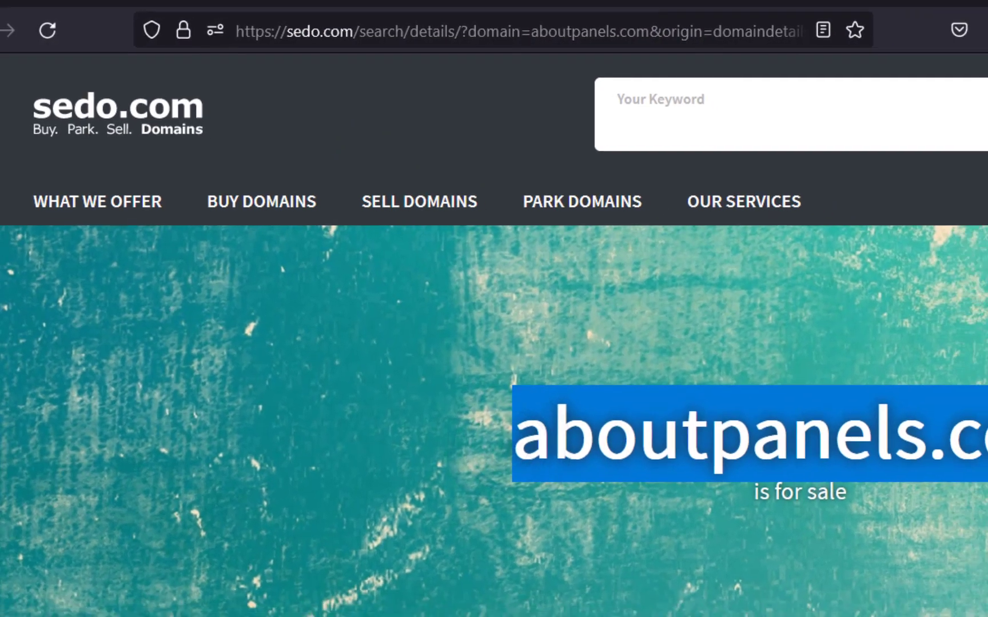
click(794, 379)
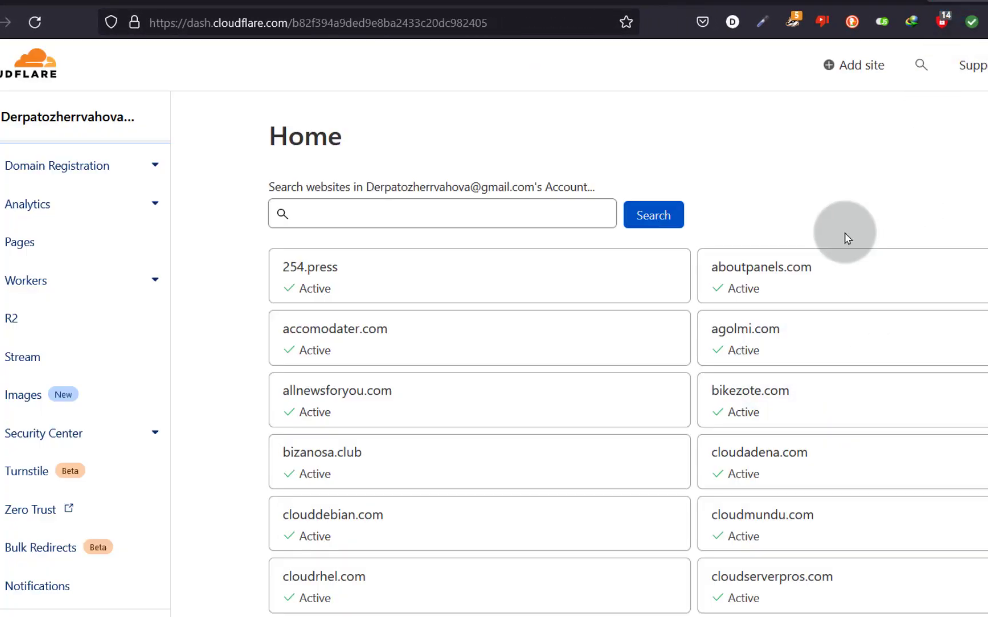
Add esamplee.com to Cloudflare on the Free plan and continue with no DNS records.
click(868, 82)
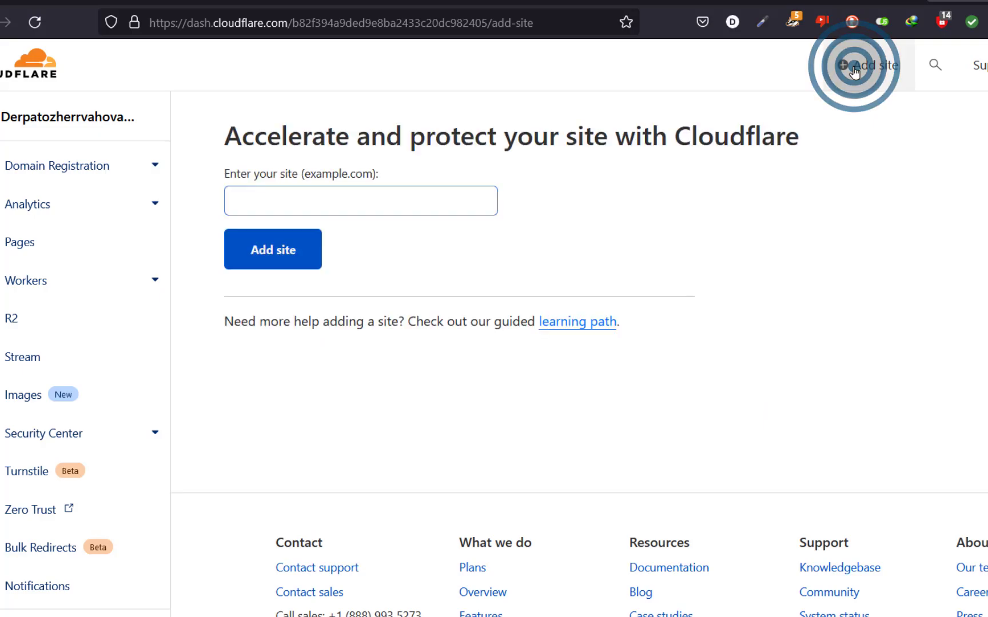
click(301, 202)
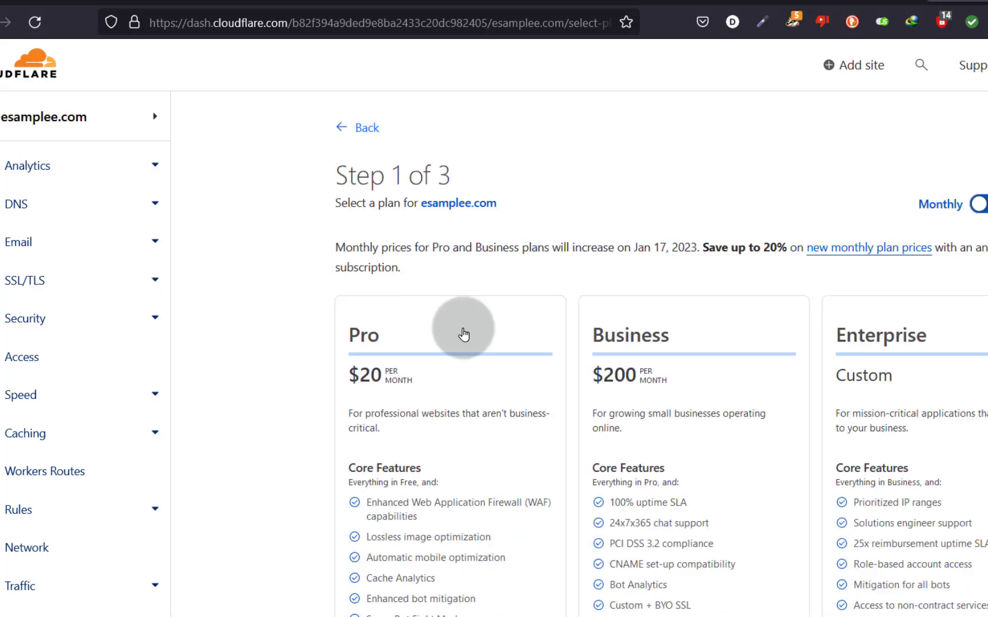
scroll(463, 354, down, 8)
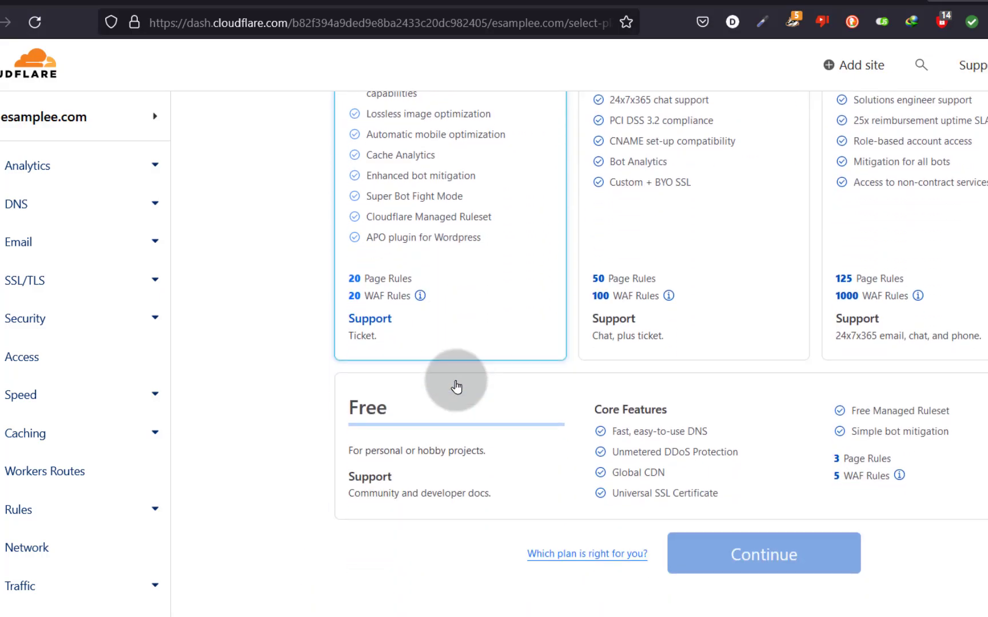
click(478, 358)
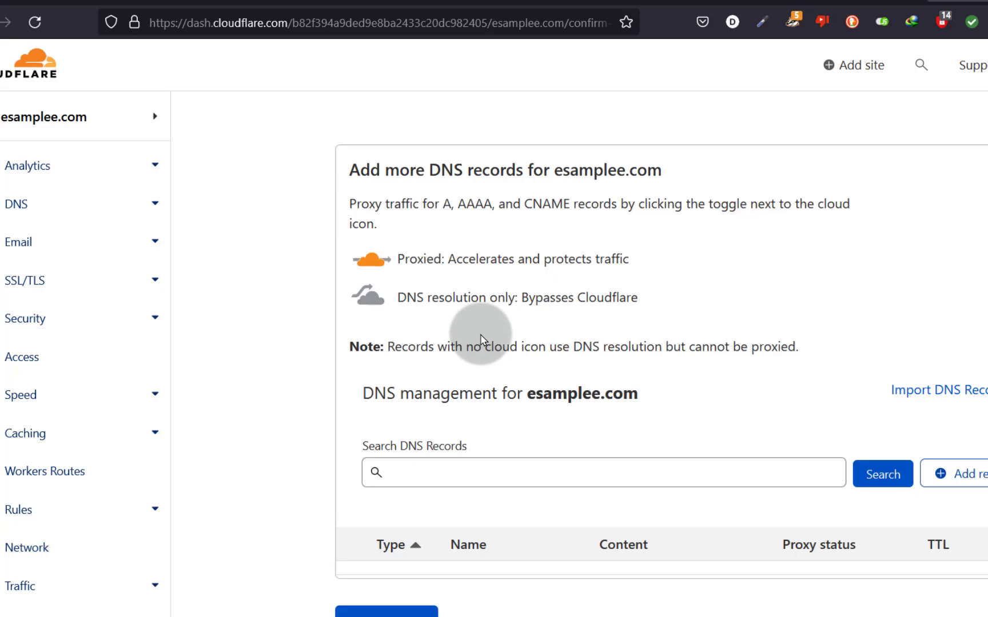
scroll(542, 366, down, 4)
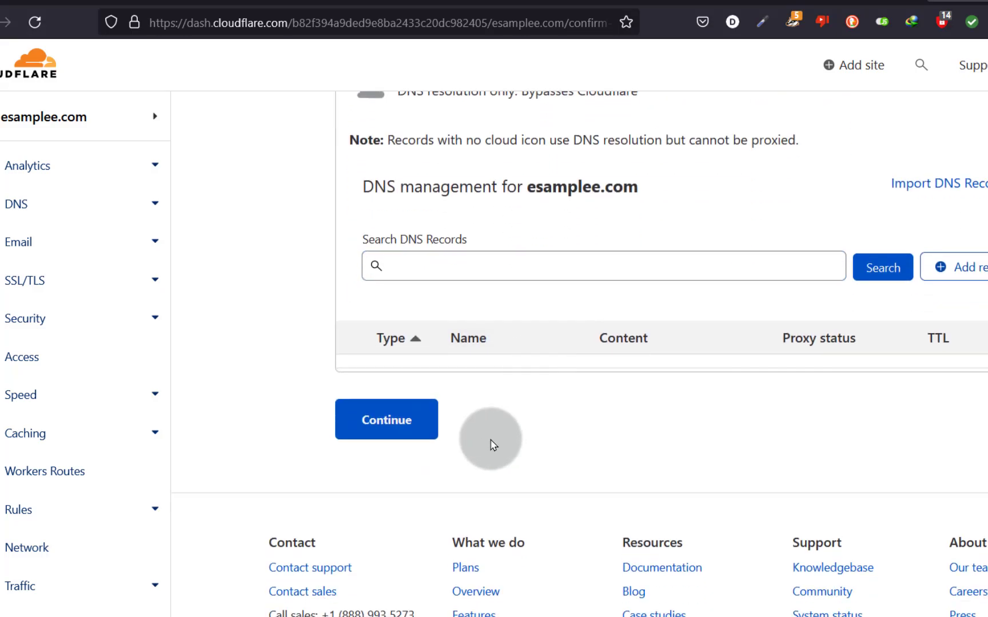
scroll(480, 440, up, 3)
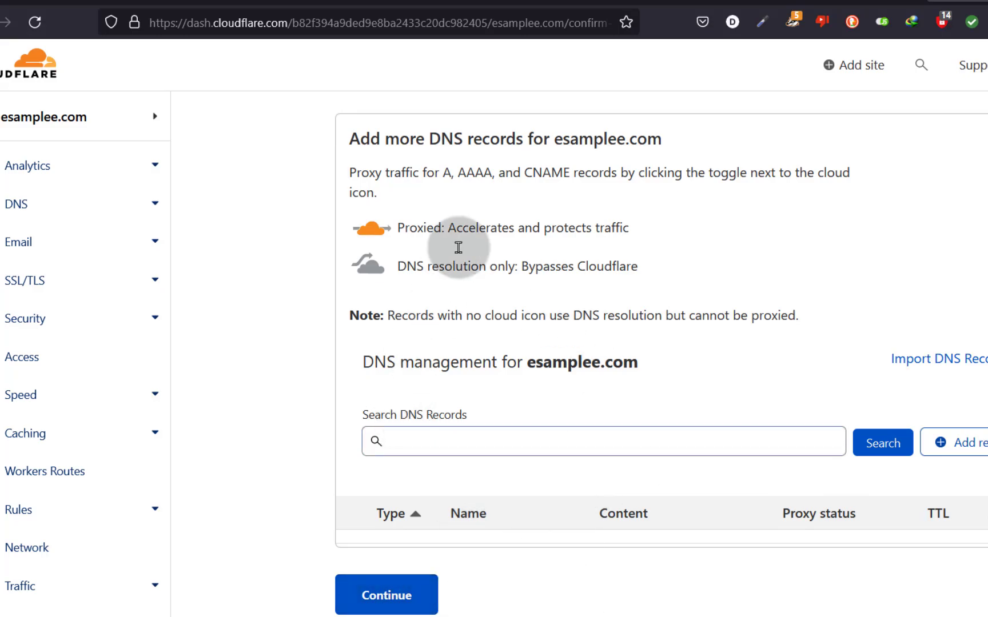
click(384, 597)
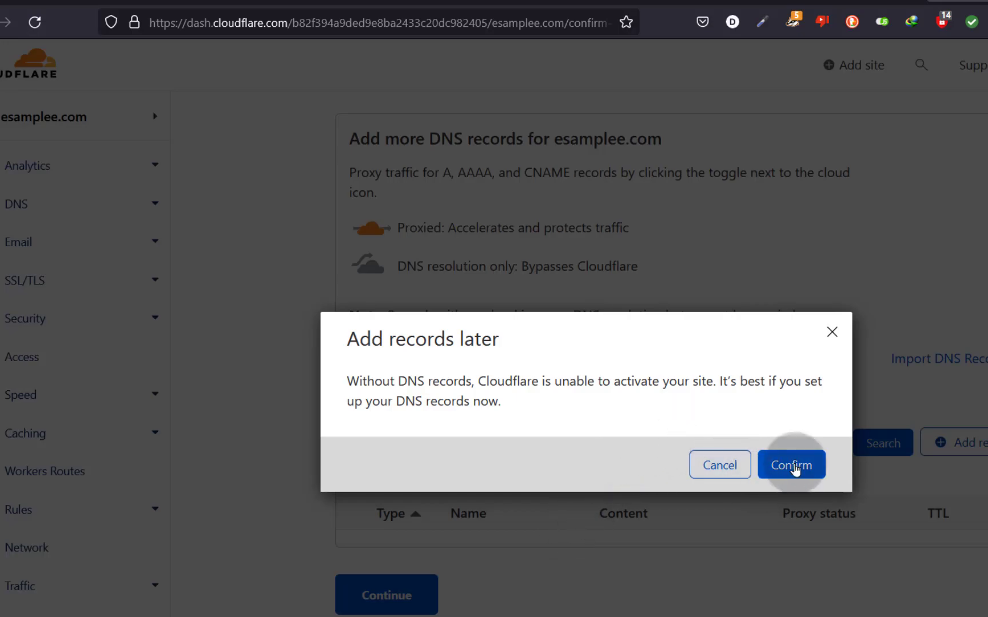
Confirm adding records later, finish the nameserver step, and return to the sites list.
click(797, 470)
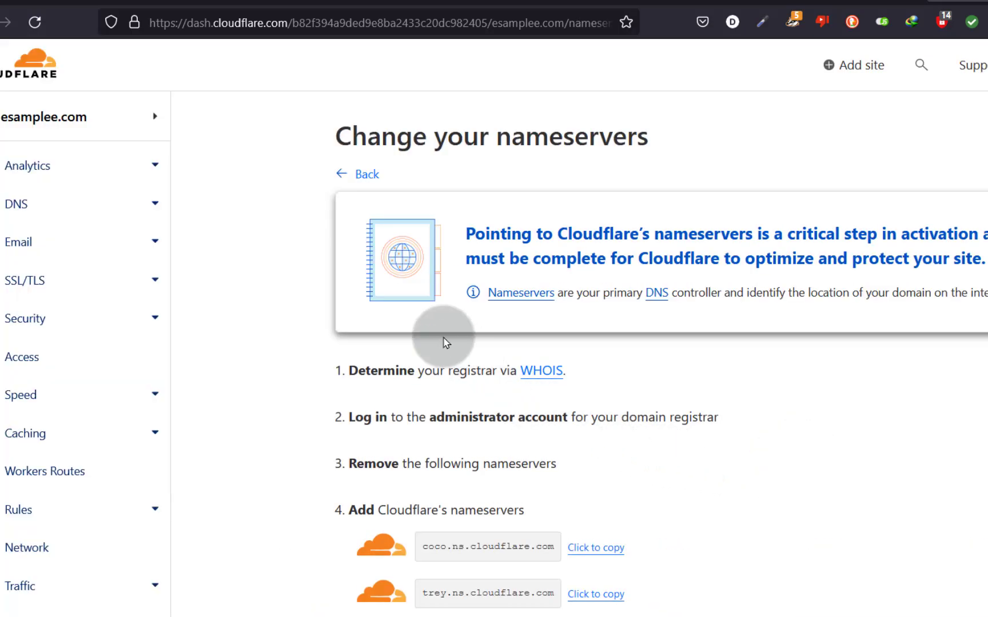
scroll(632, 514, down, 3)
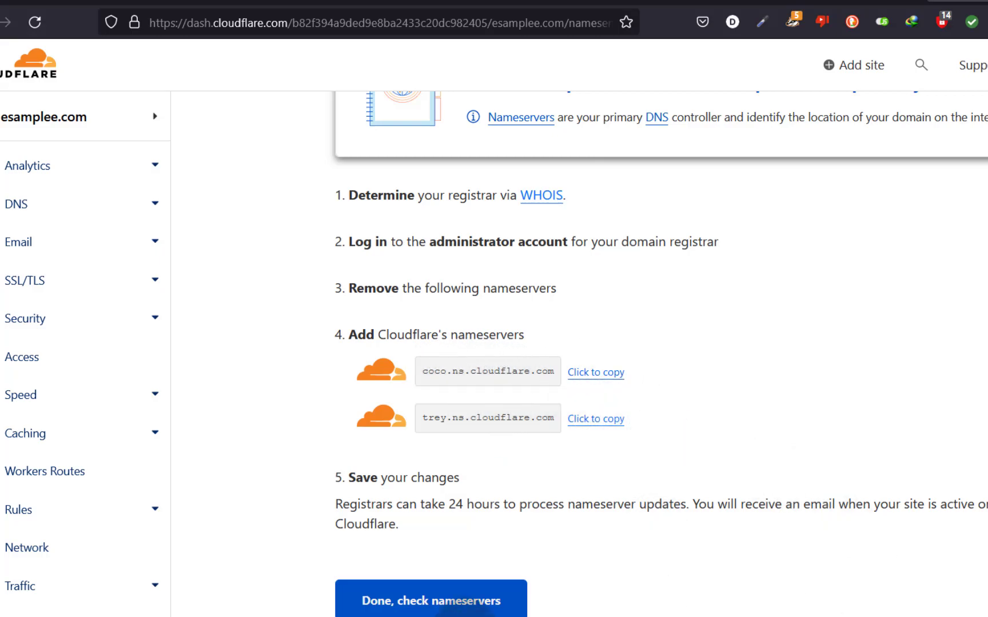
click(433, 597)
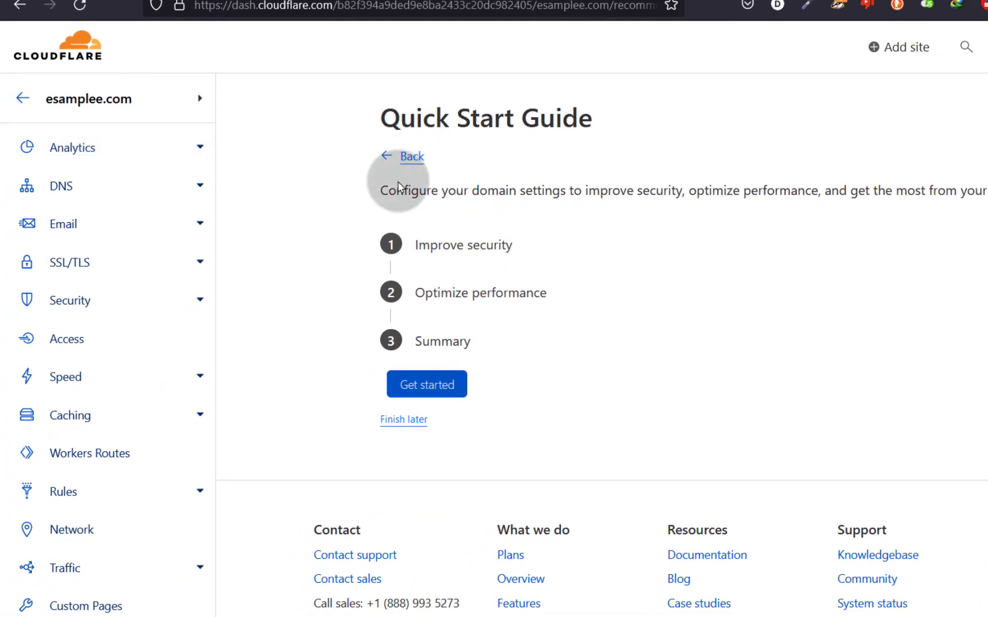
click(129, 98)
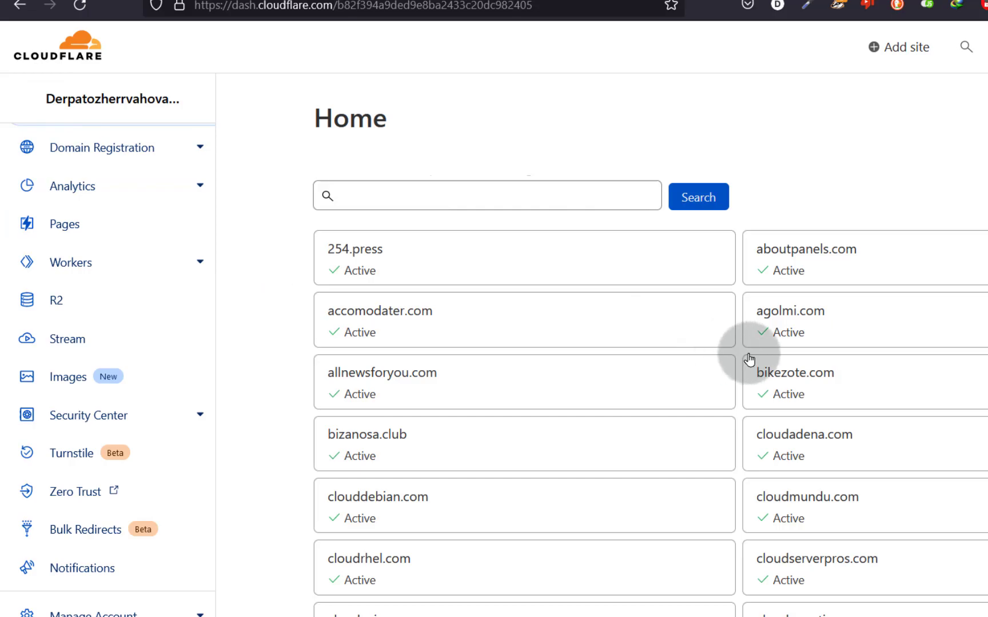
Open the aboutpanels.com site overview in Cloudflare.
click(814, 259)
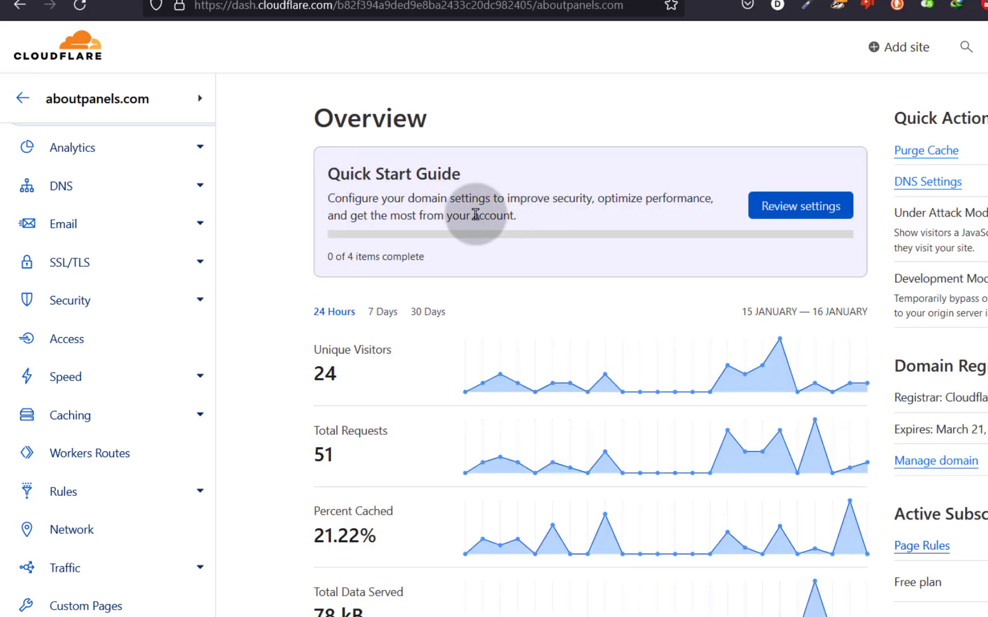
scroll(468, 214, down, 5)
scroll(423, 186, up, 5)
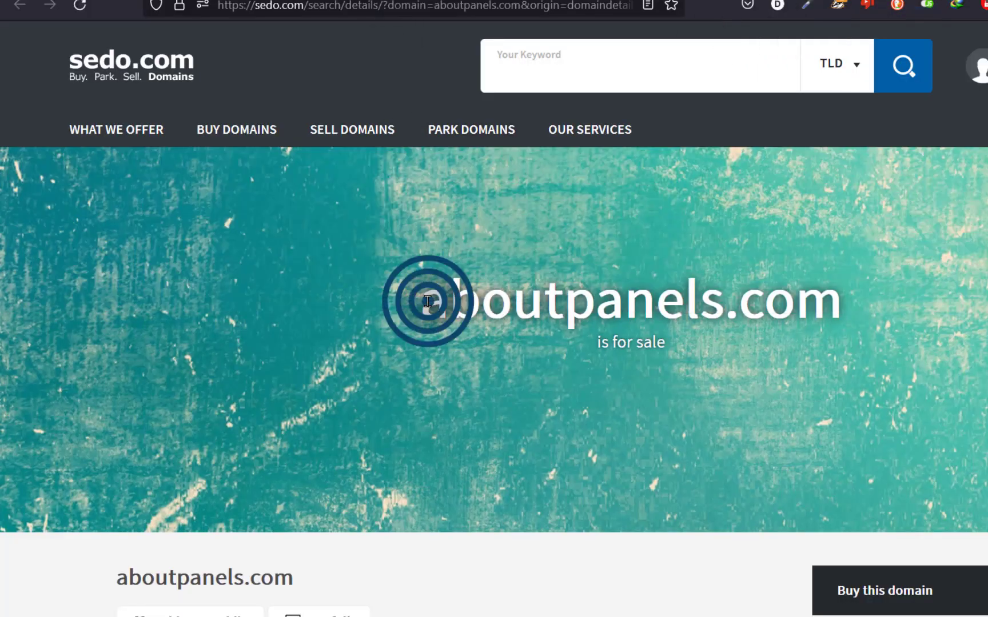
Follow the aboutpanels.com headline link to its Dan.com listing, then return to Cloudflare.
drag(428, 301, 843, 297)
right_click(632, 296)
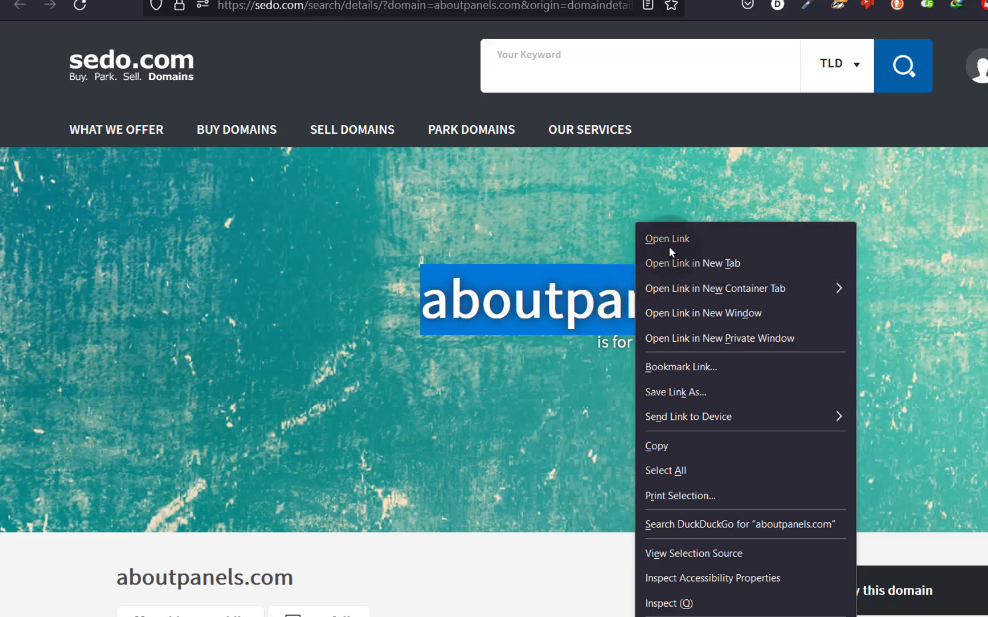
click(663, 237)
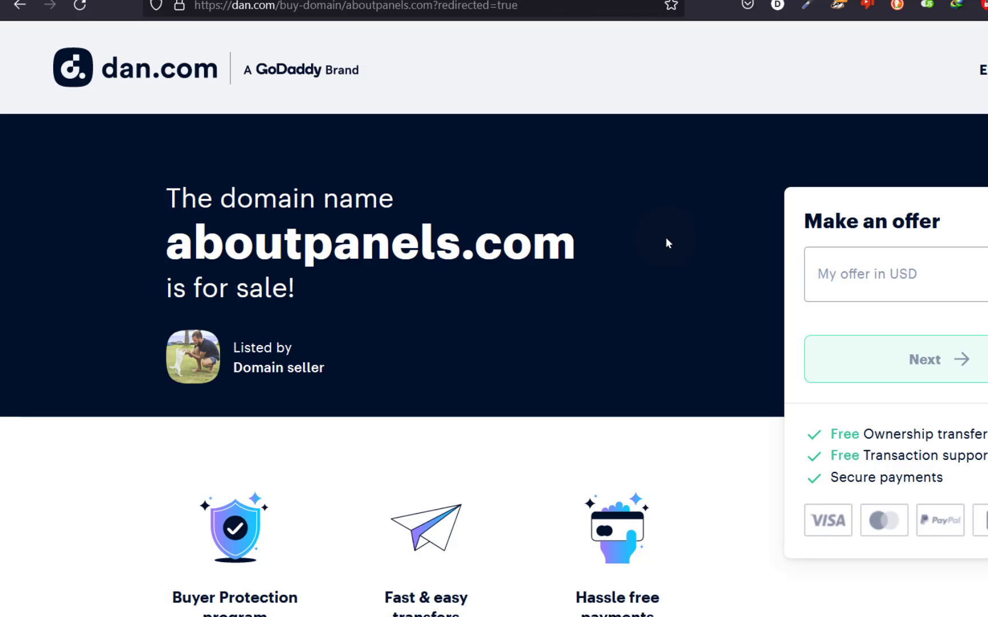
click(130, 69)
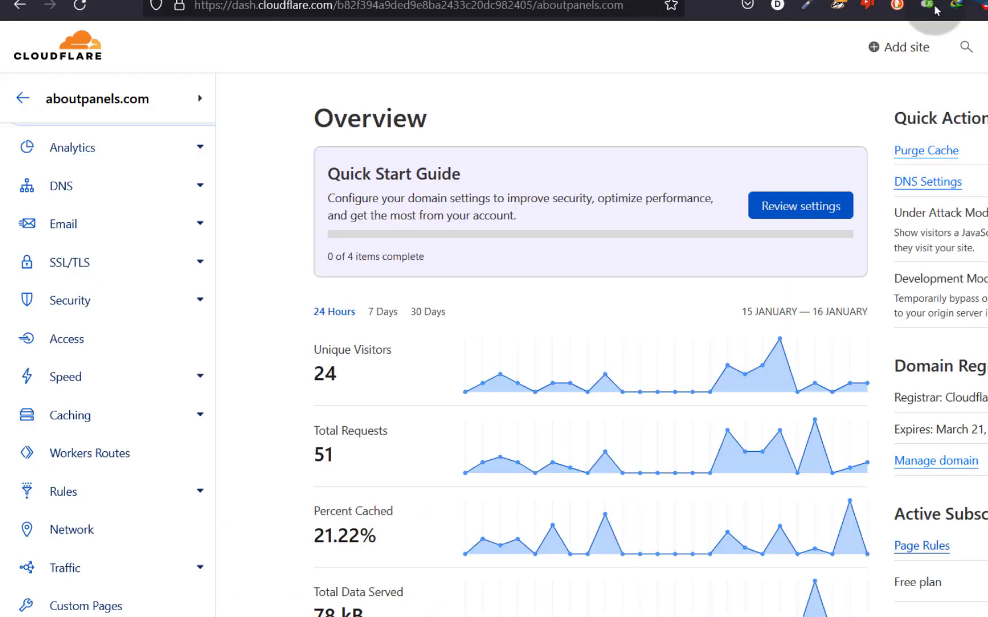
click(693, 117)
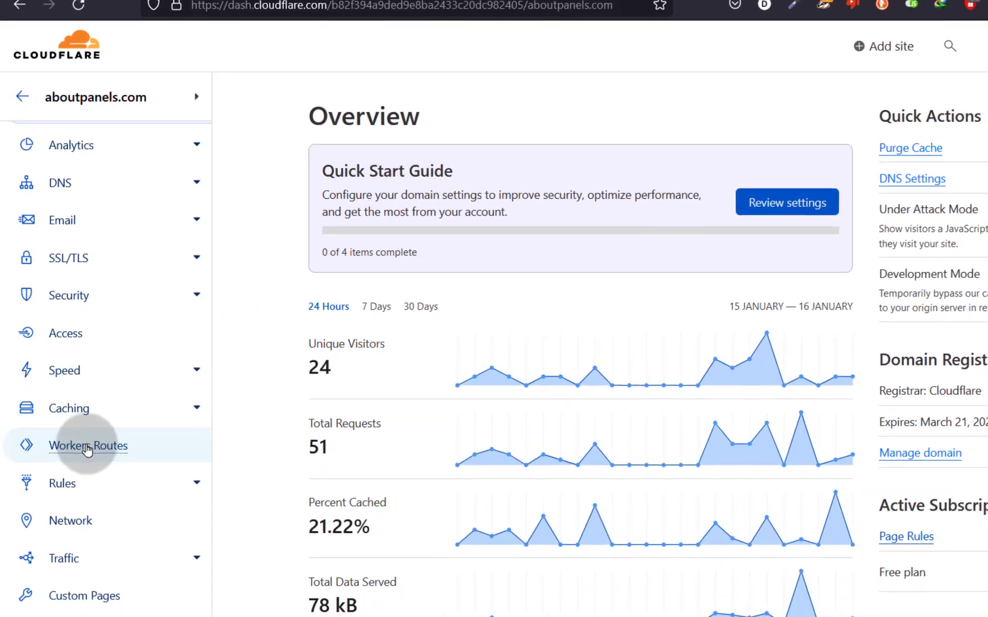
Create a new aboutpanels.com page rule and scroll its settings list toward Forwarding URL.
click(98, 476)
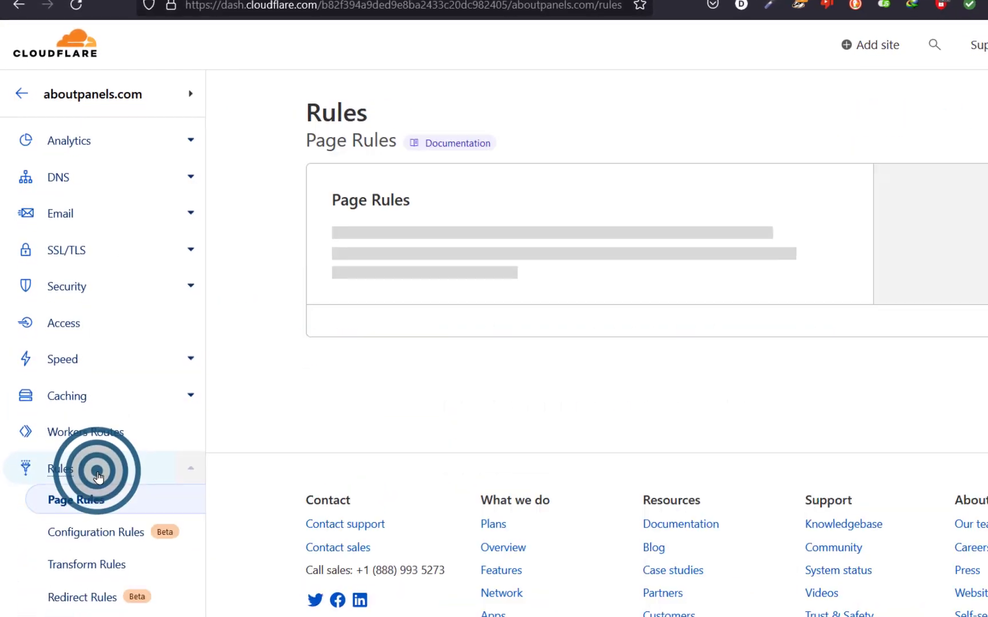
click(85, 489)
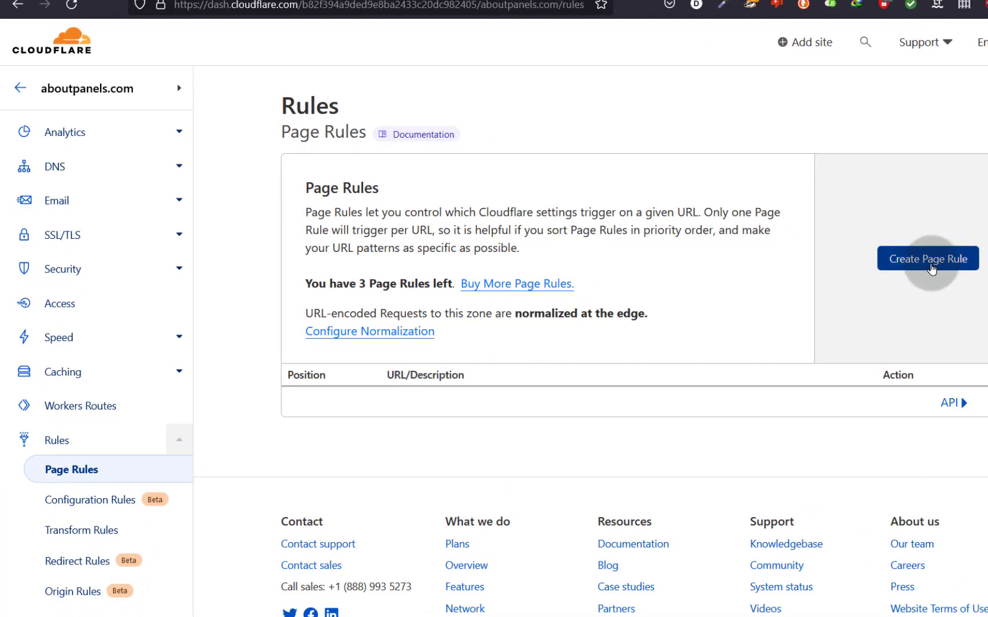
click(927, 264)
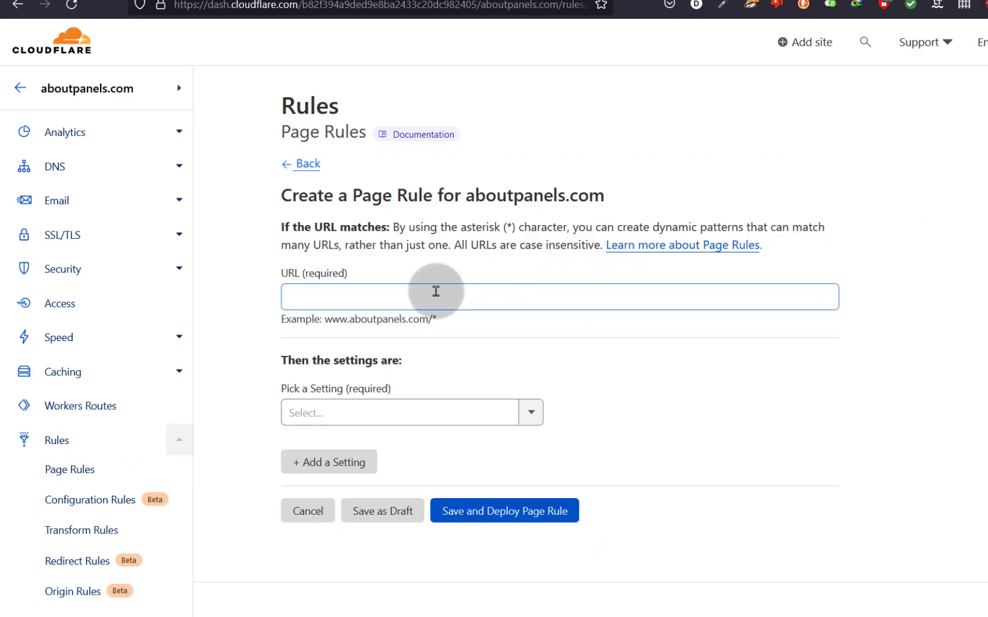
key(Tab)
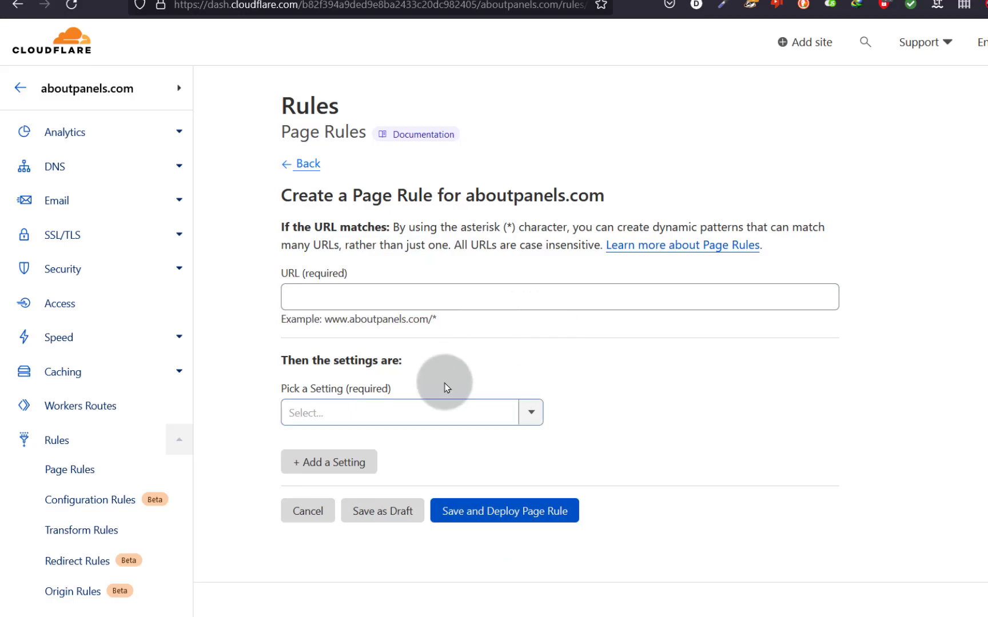
click(283, 287)
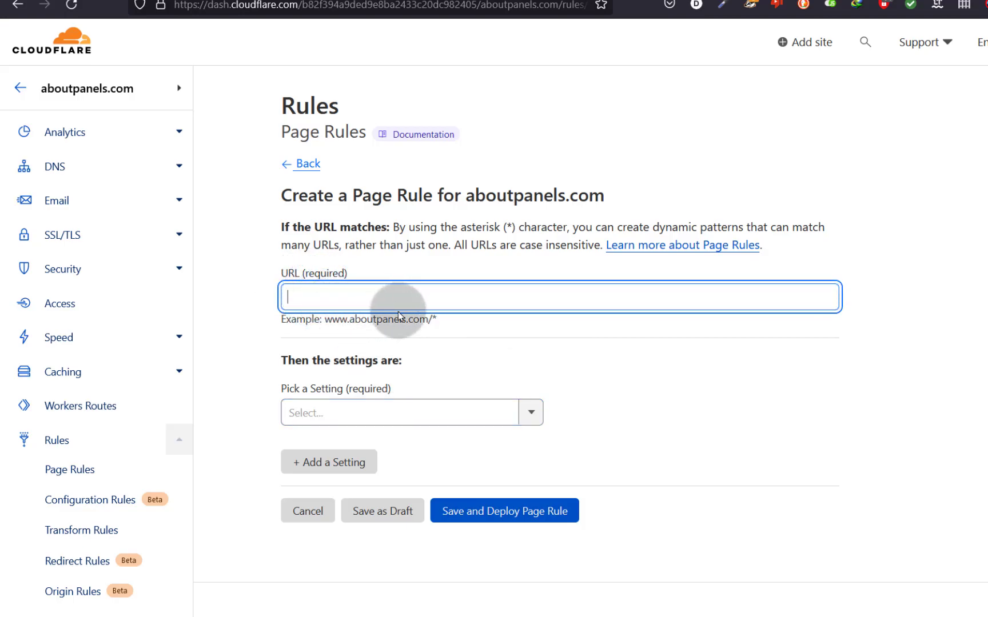
click(530, 419)
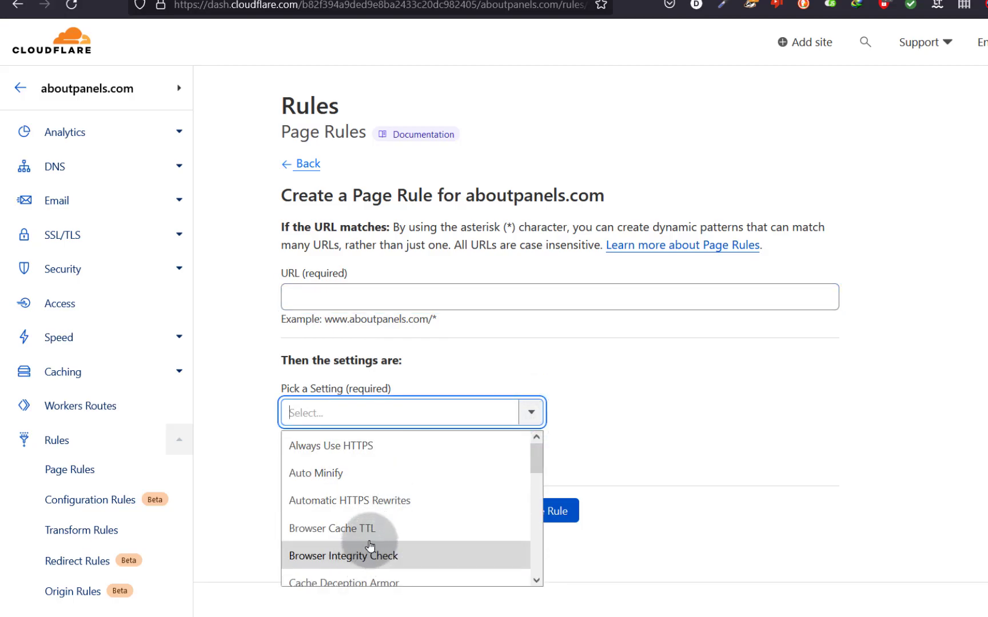
scroll(383, 524, down, 2)
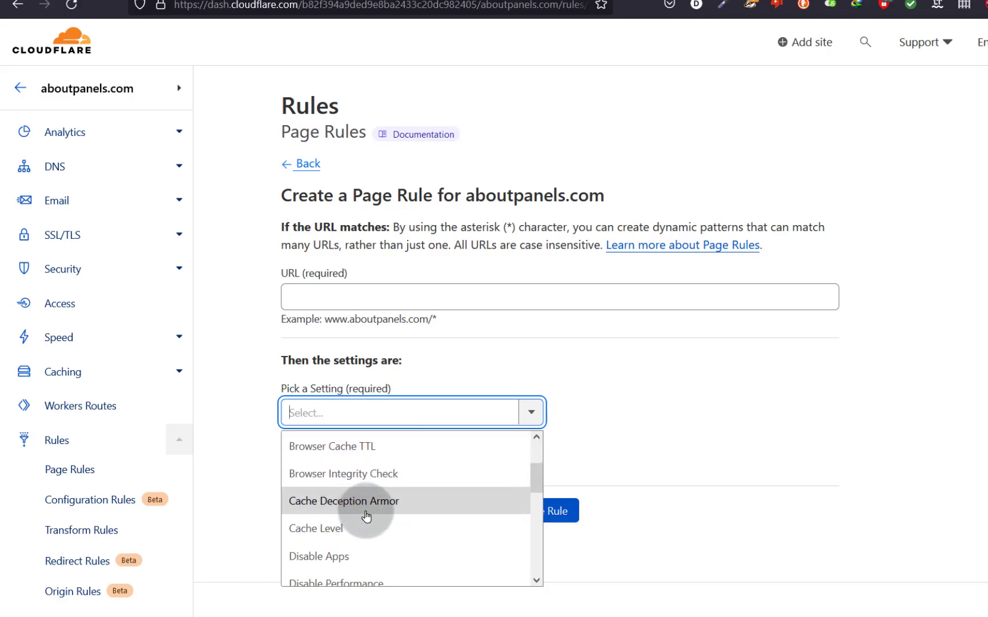
scroll(367, 516, down, 2)
scroll(386, 526, down, 2)
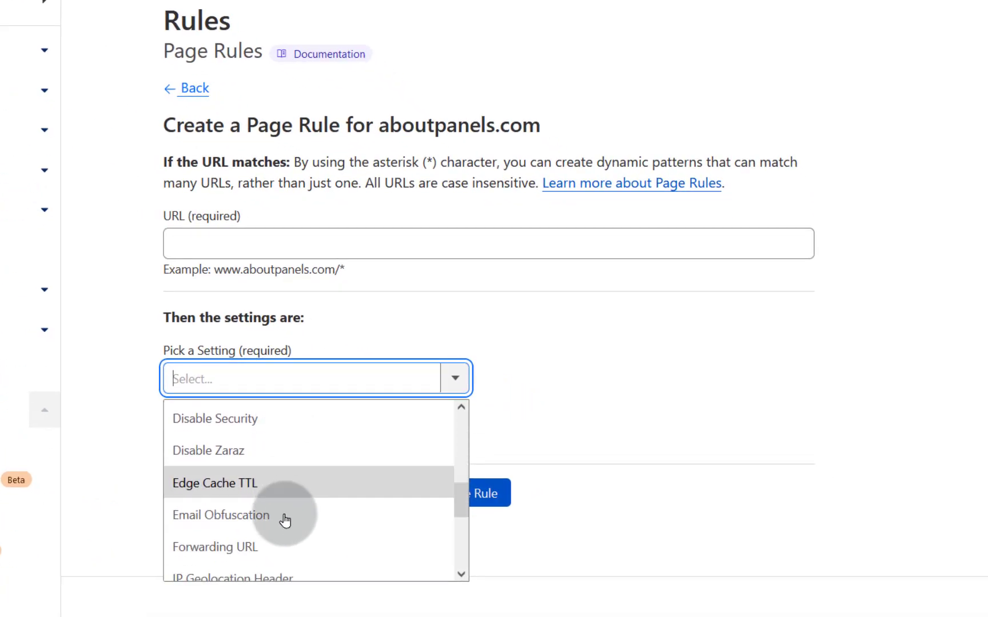
Set the rule to Forwarding URL, 302 - Temporary Redirect, with the pasted Sedo listing URL as destination.
click(237, 557)
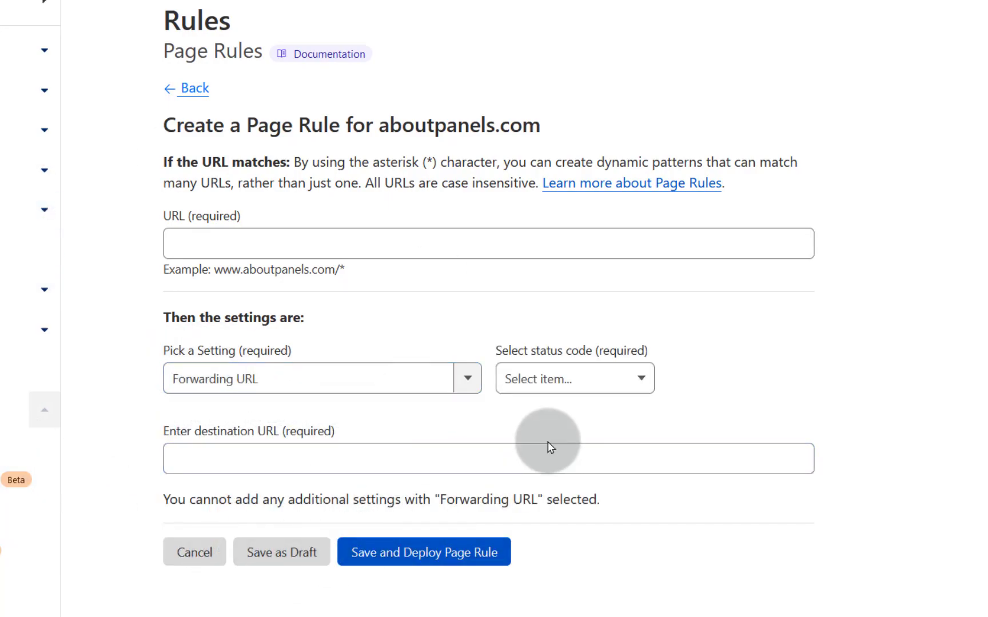
click(577, 381)
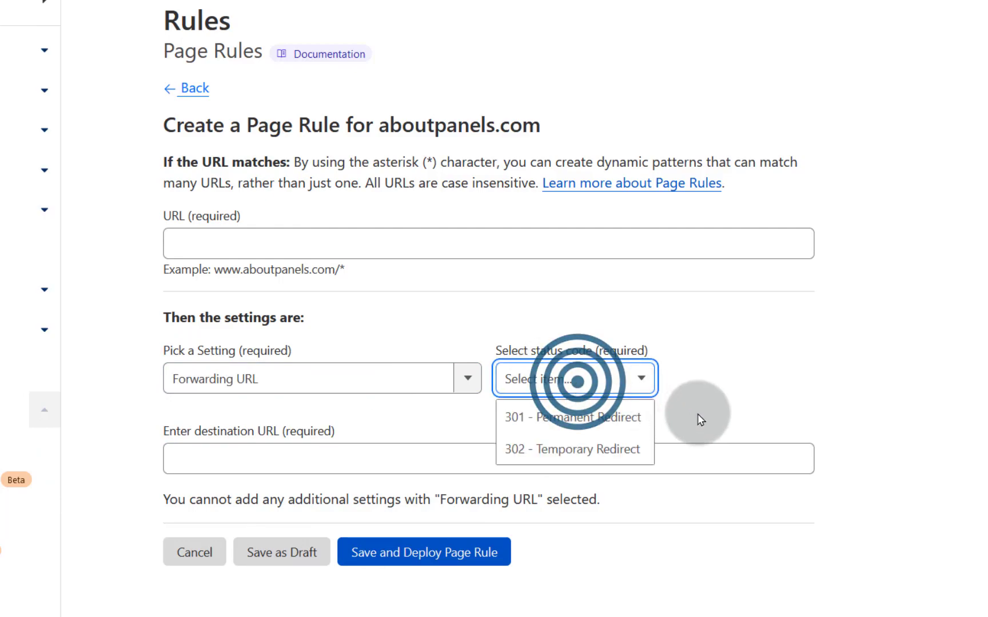
click(551, 455)
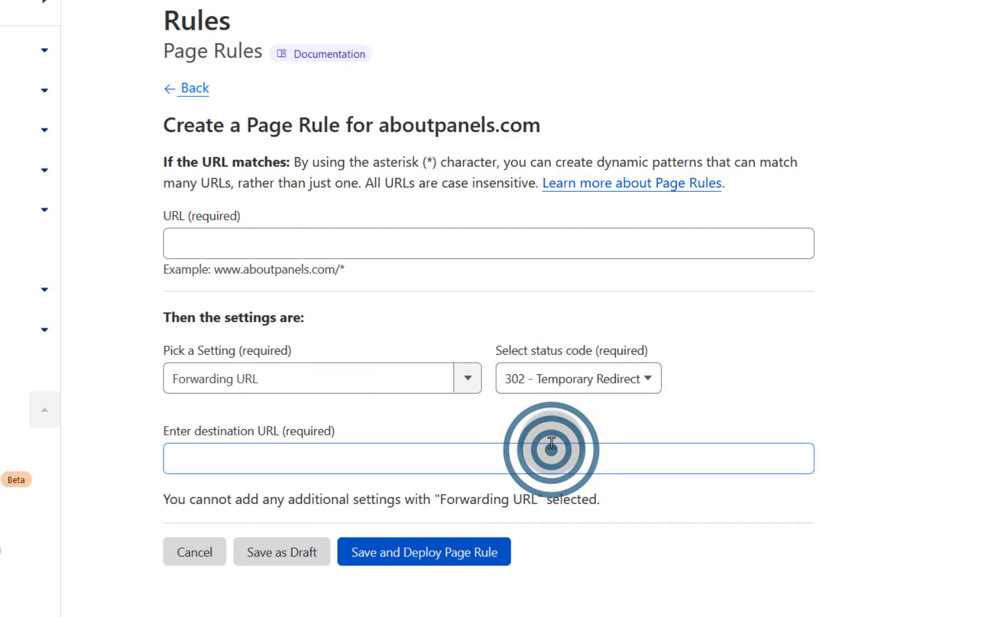
right_click(181, 459)
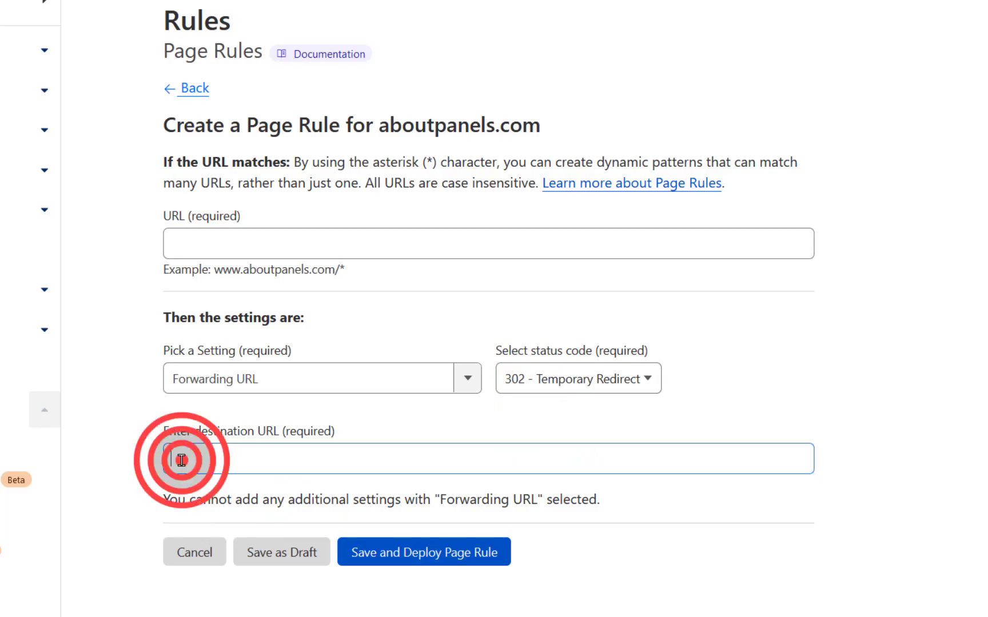
click(228, 140)
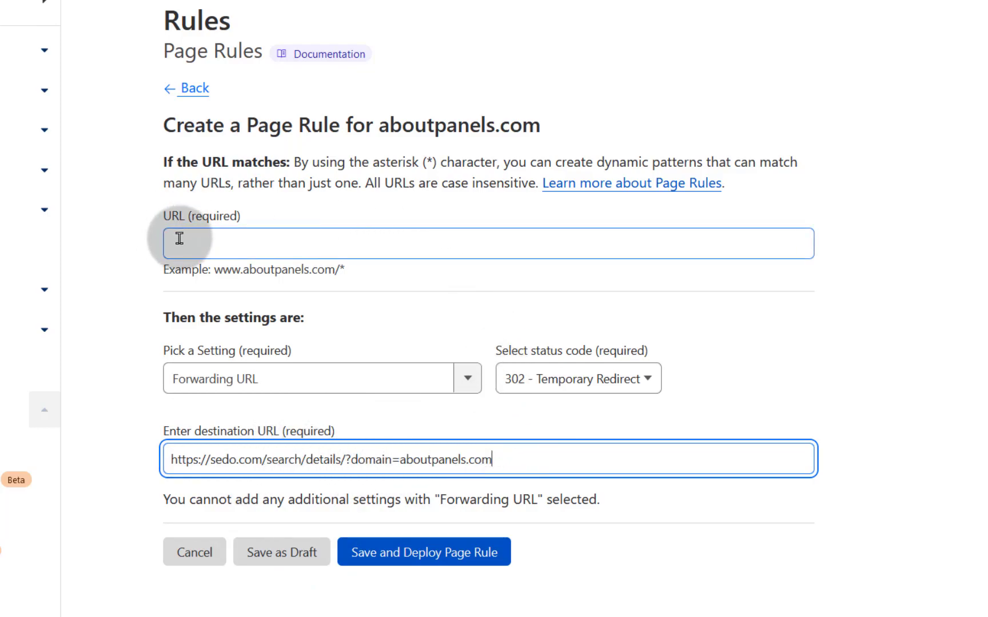
Copy aboutpanels.com from the example text into the rule's URL match field.
drag(242, 268, 337, 278)
right_click(333, 278)
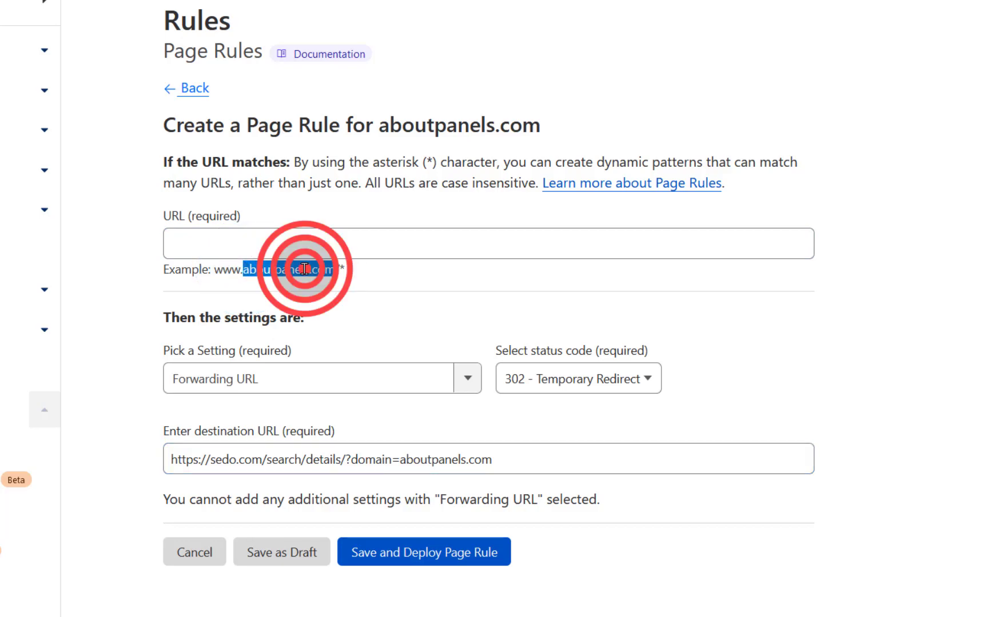
click(331, 79)
click(236, 236)
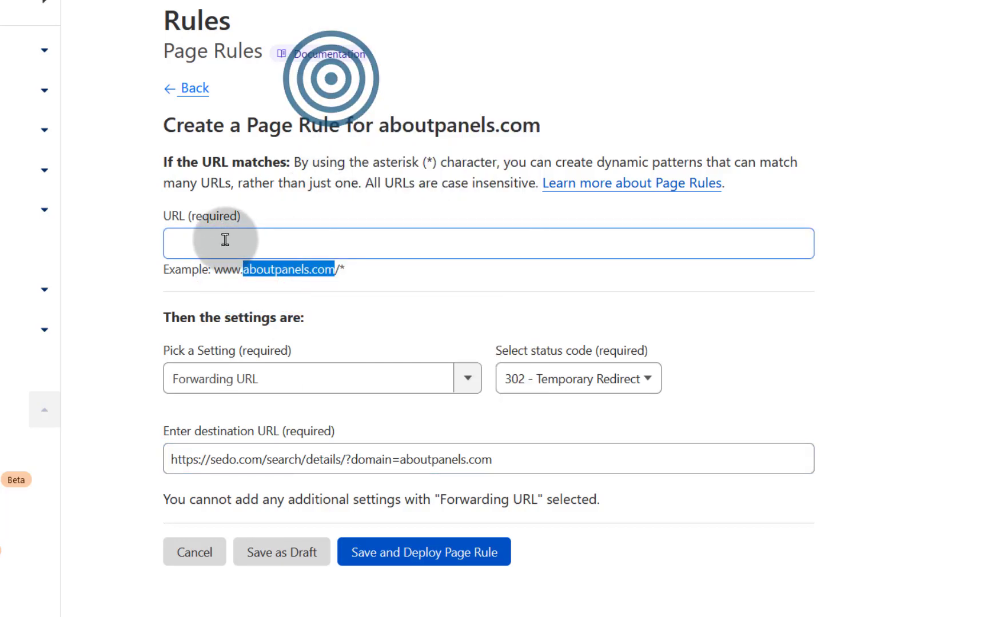
right_click(246, 235)
click(285, 360)
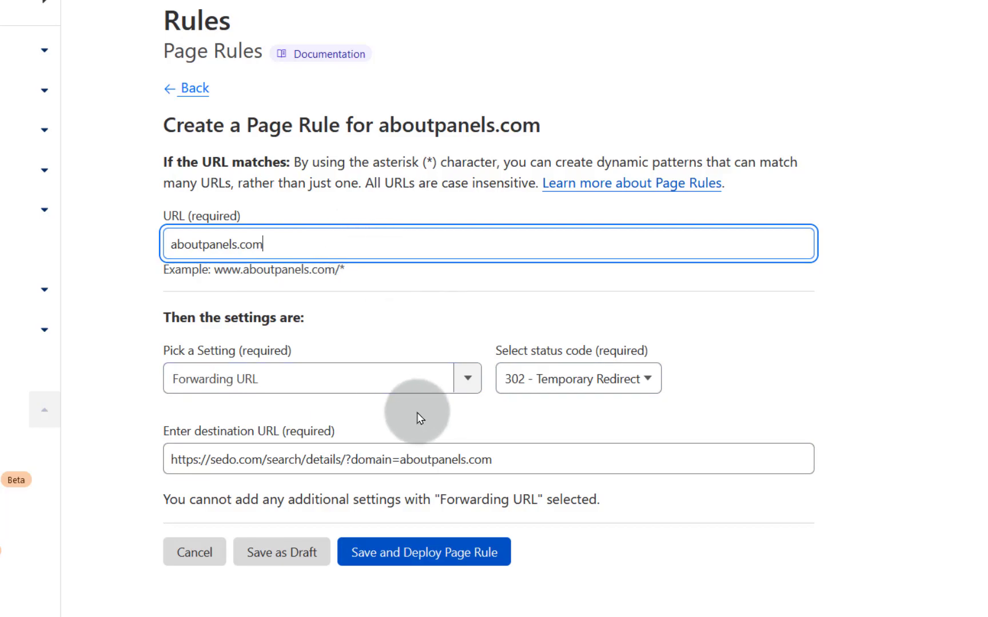
Deploy the page rule and open its aboutpanels.com/ URL in a private window to test it.
click(416, 554)
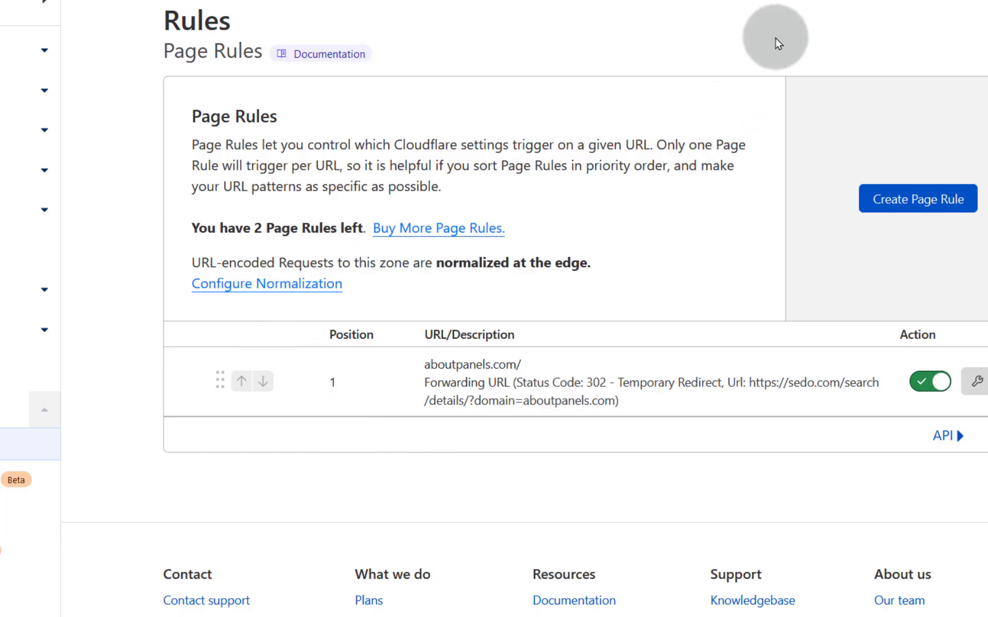
click(539, 27)
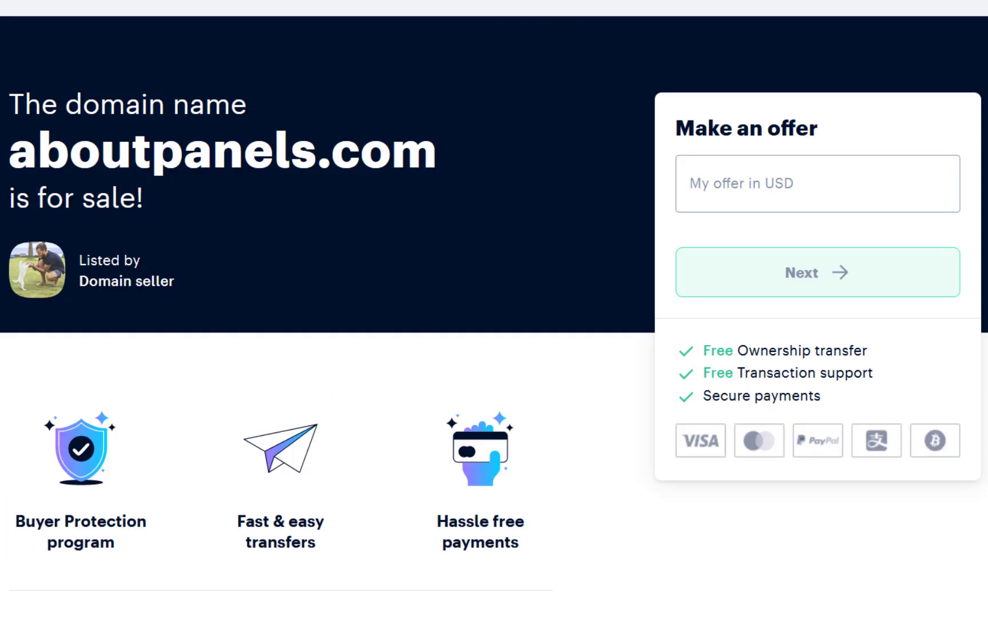
drag(424, 364, 526, 368)
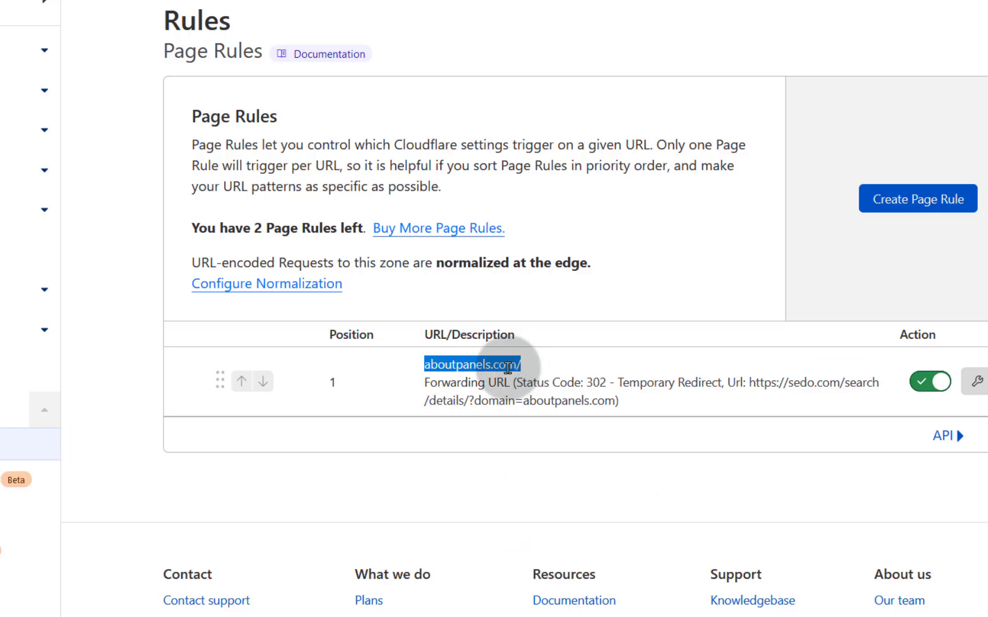
right_click(507, 366)
click(525, 17)
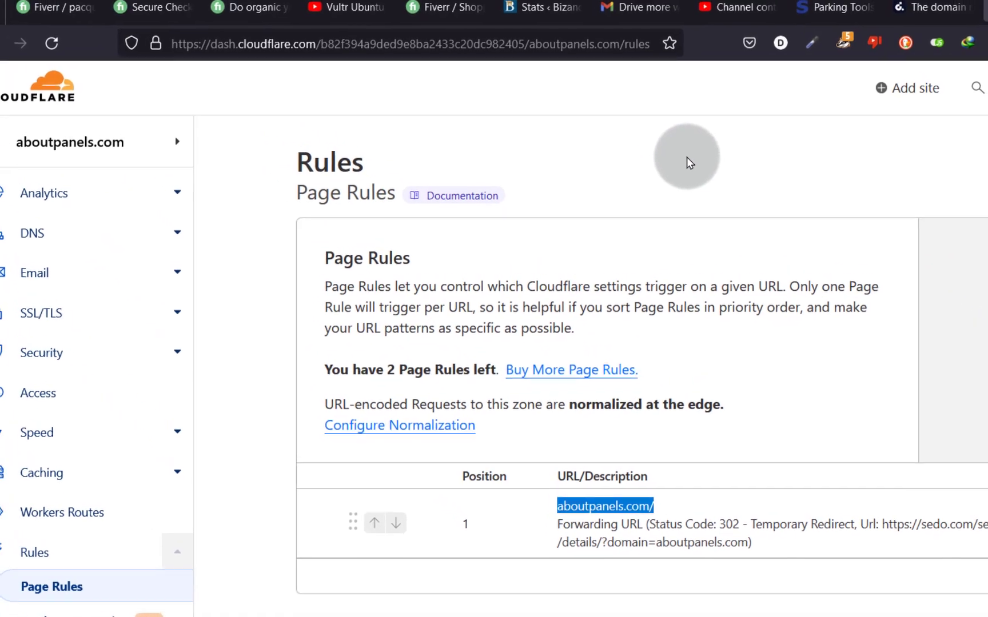
key(ctrl+shift+p)
key(ctrl+v)
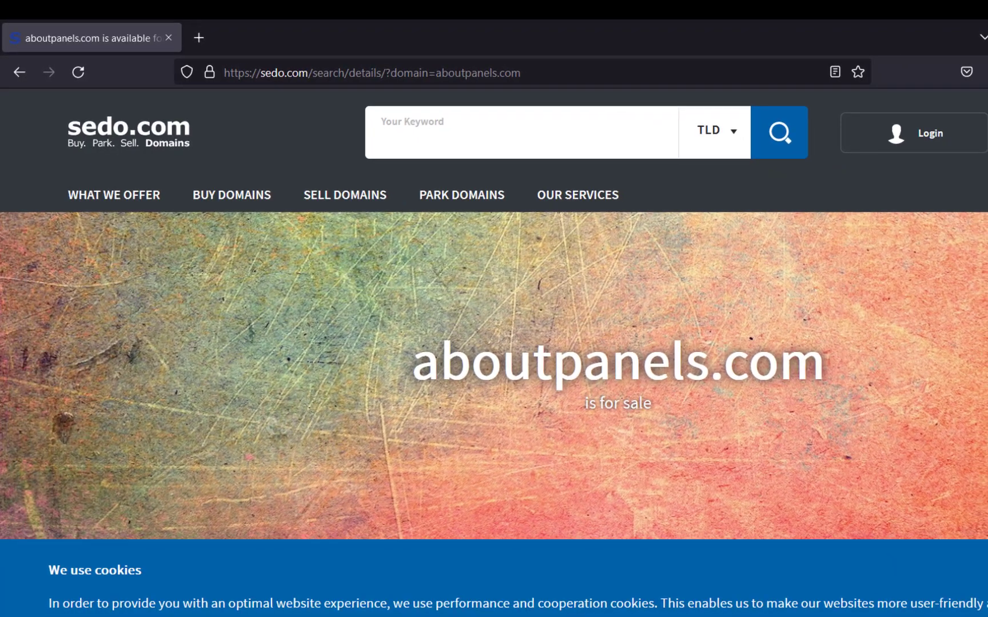
Accept the Sedo cookie notice and minimize the private window back to Cloudflare.
click(706, 616)
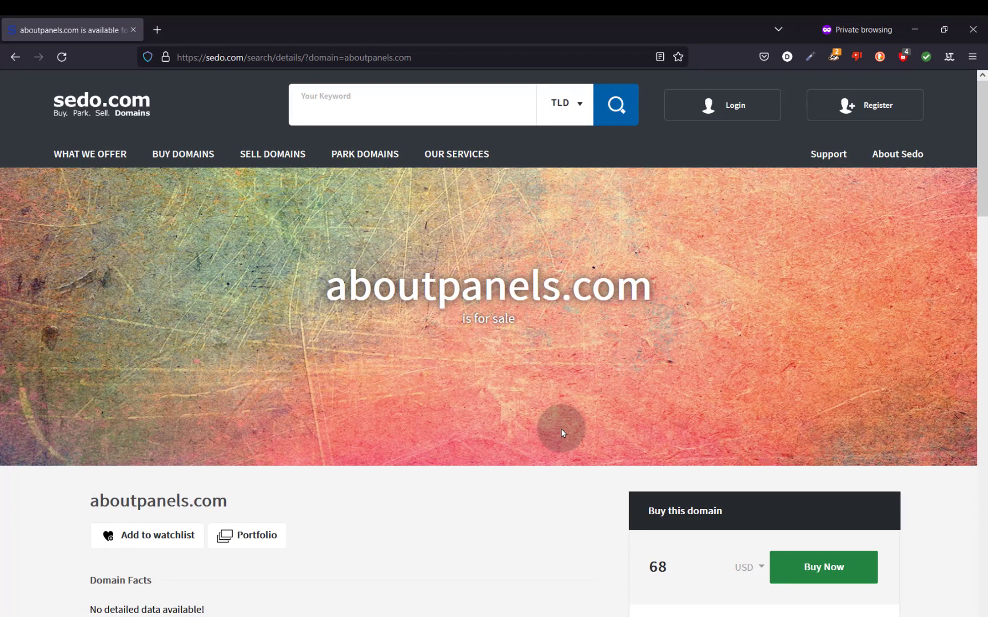
click(922, 26)
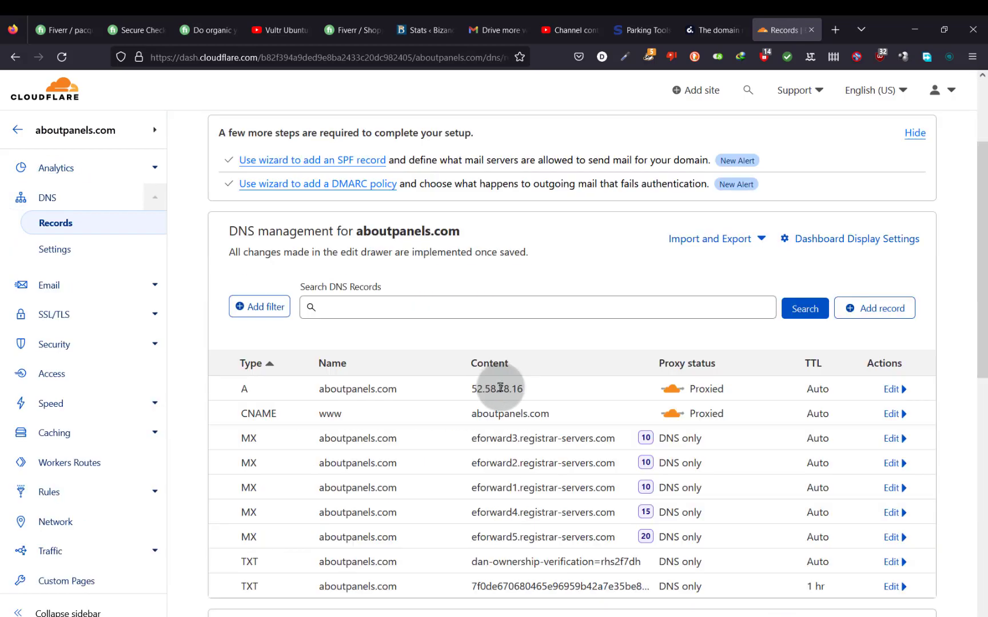
Check the aboutpanels.com A record (52.58.78.16), then return to the dan.com sale page.
triple_click(502, 391)
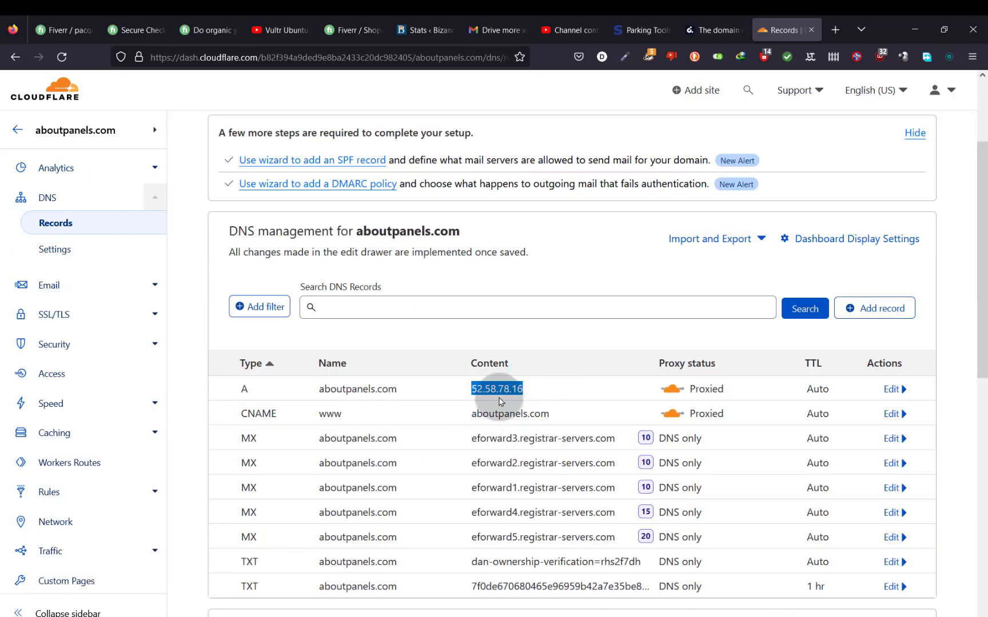
click(547, 381)
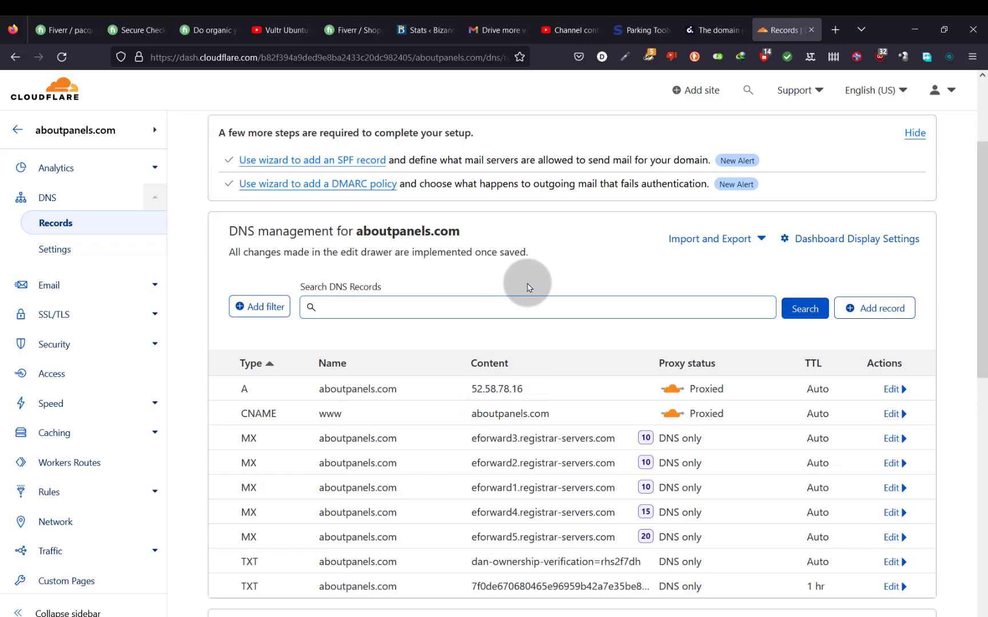
click(544, 342)
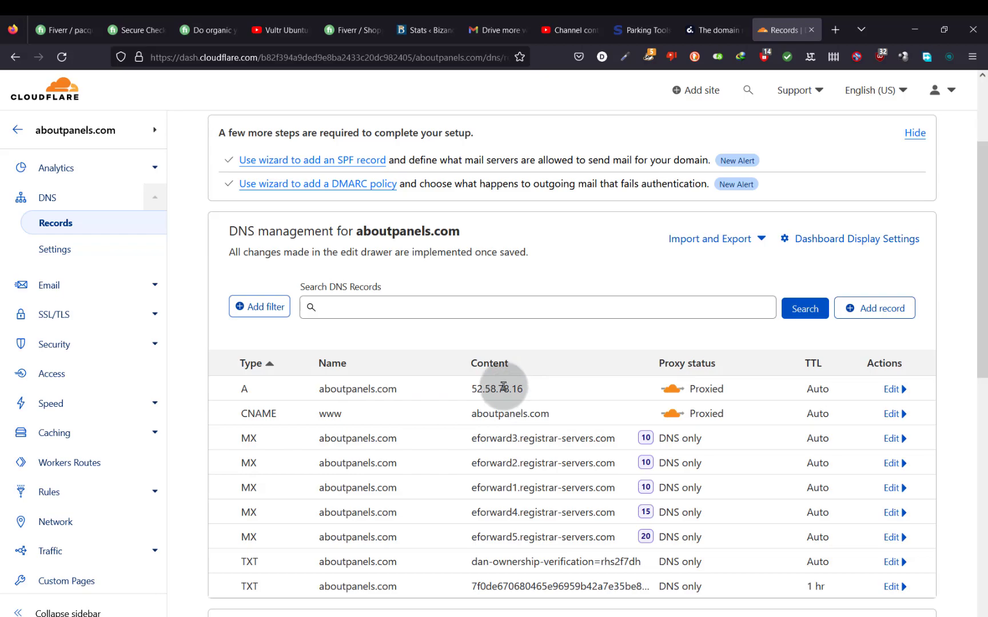
key(ctrl+shift+Tab)
Open the aboutpanels.com link from its context menu to test the redirect.
right_click(236, 252)
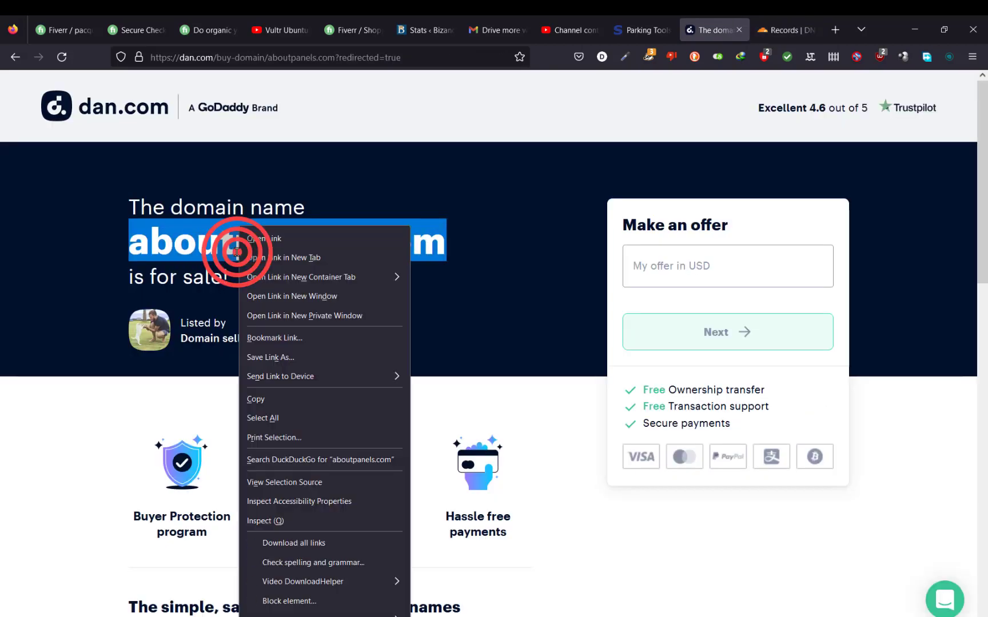
click(285, 233)
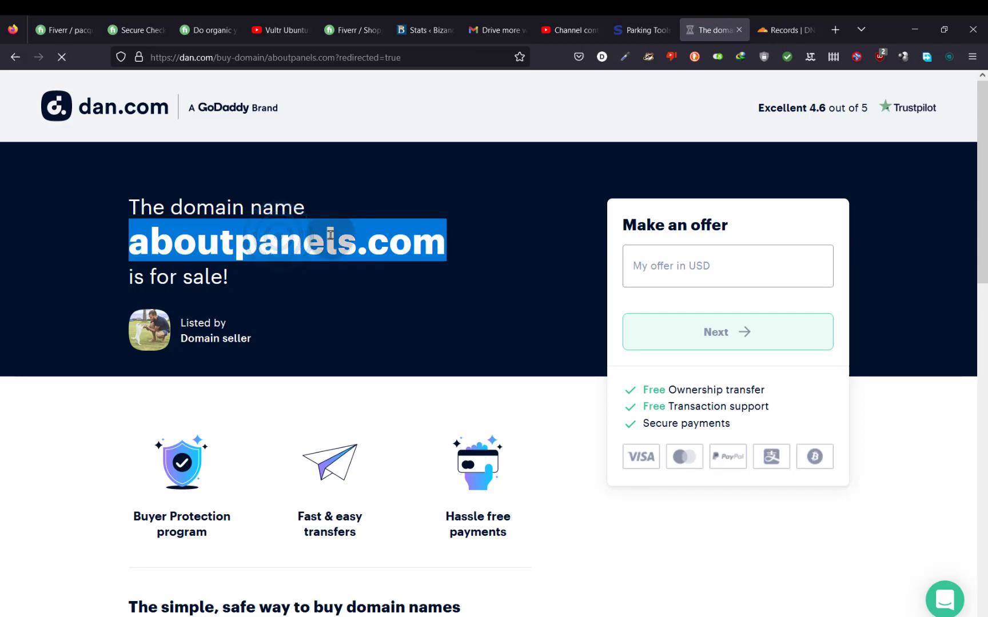